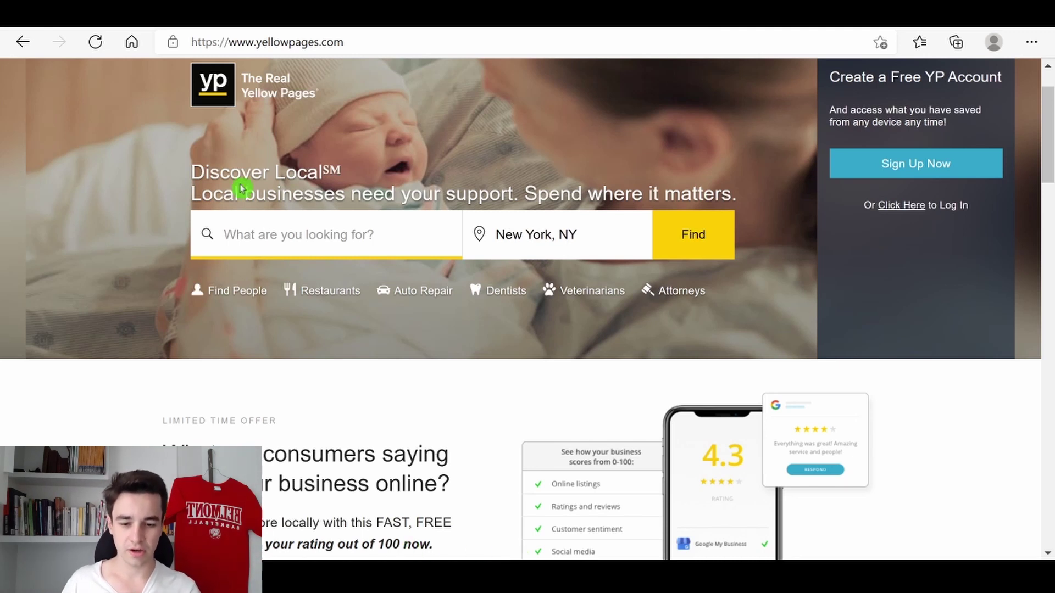
Search Yellow Pages for anesthesiologists in New York, NY
click(224, 234)
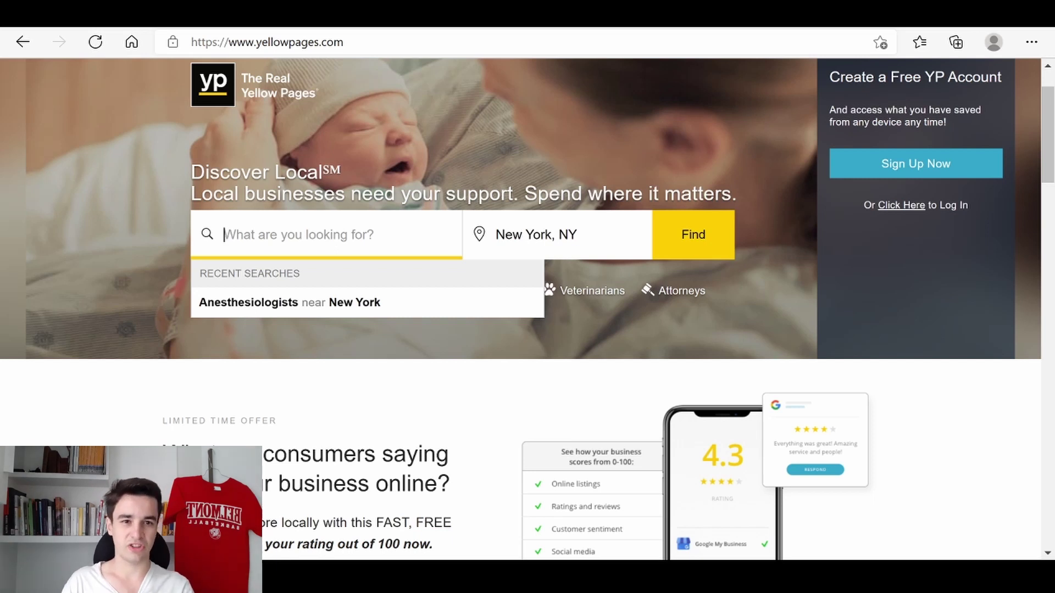
text(anest)
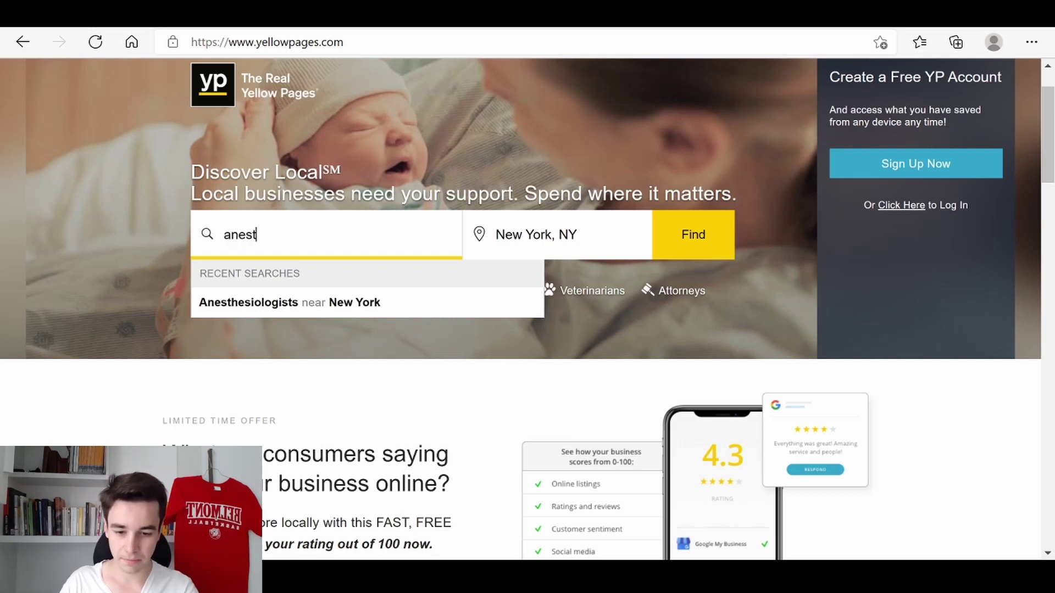
text(hesiol)
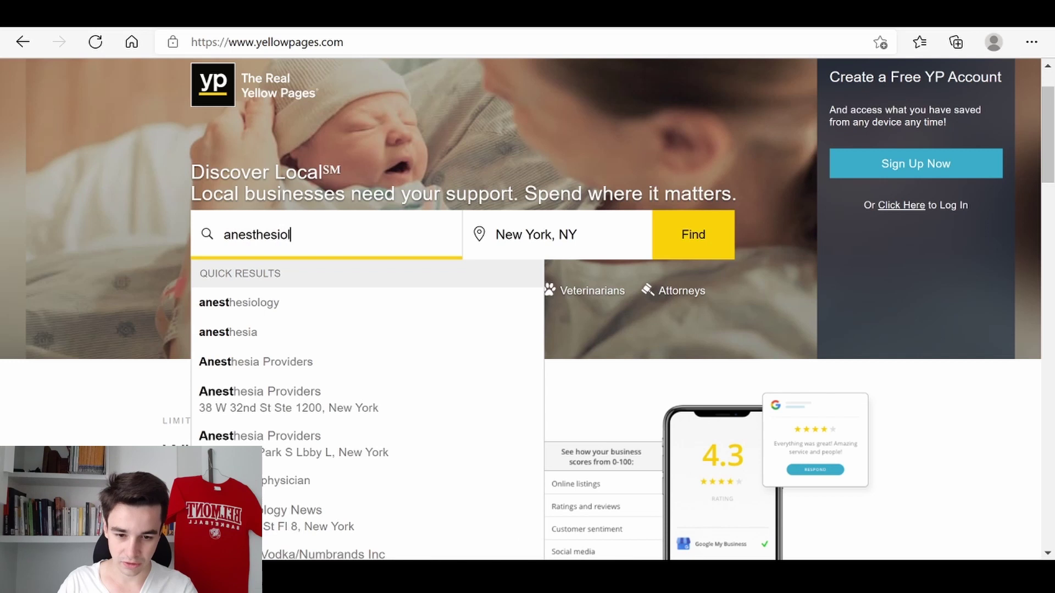
text(ogists)
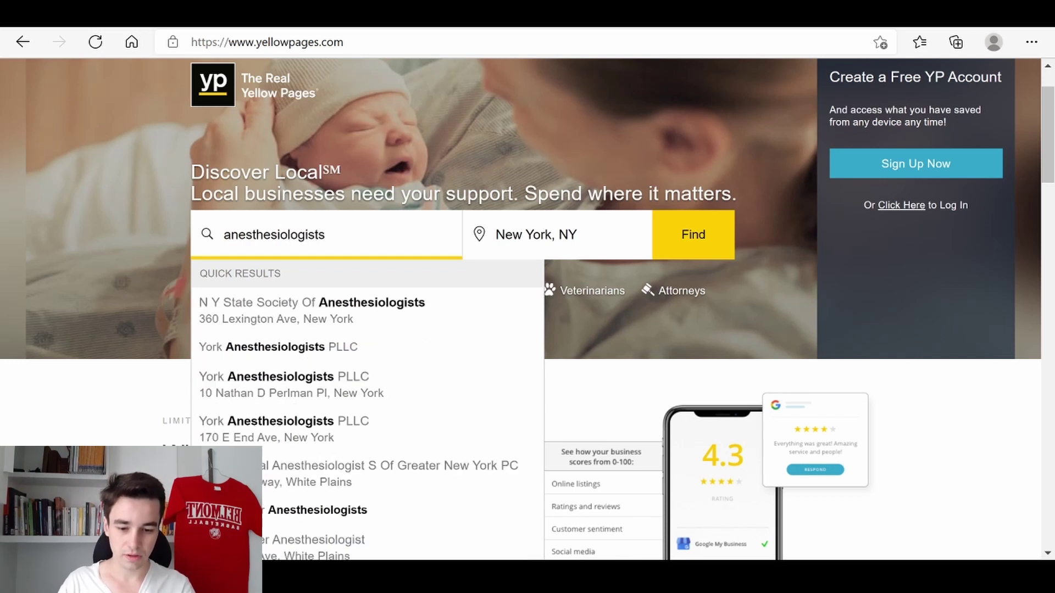
key(Escape)
Look over the 2398 results and select the results page's full URL
scroll(541, 401, down, 20)
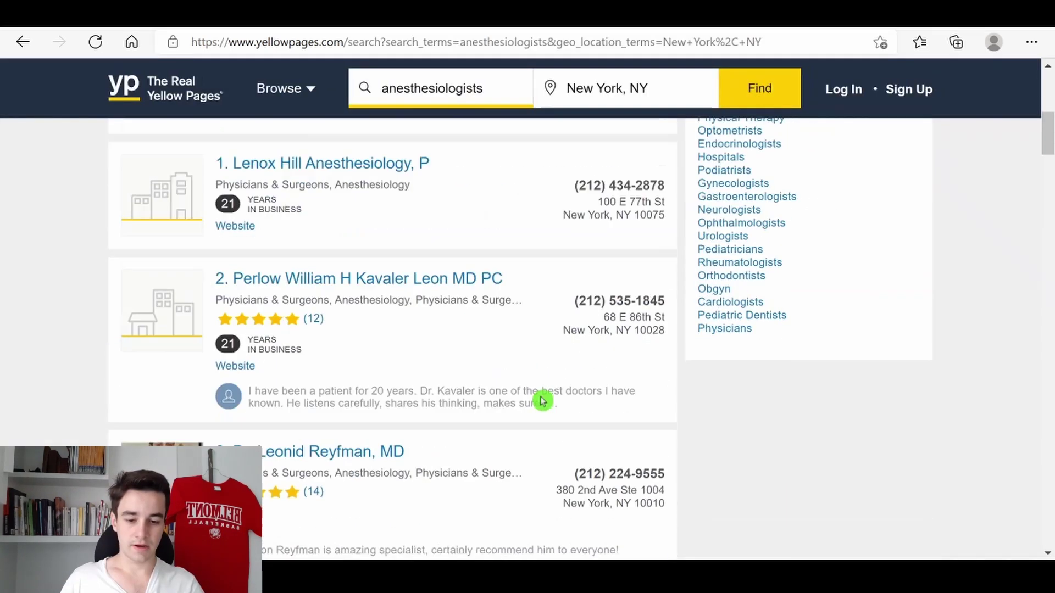
scroll(542, 401, down, 15)
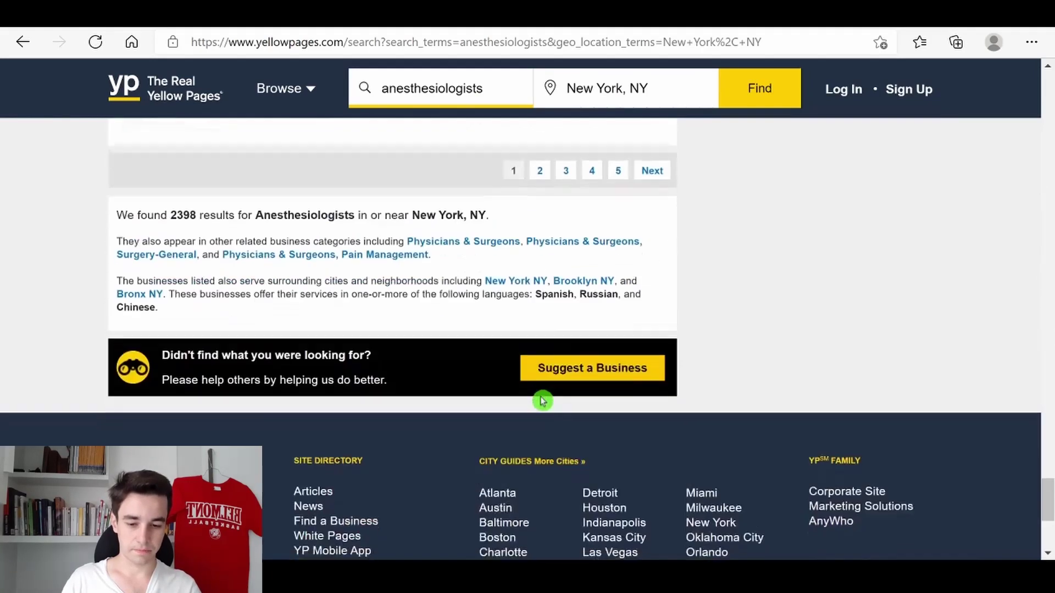
scroll(542, 400, up, 20)
scroll(542, 403, up, 20)
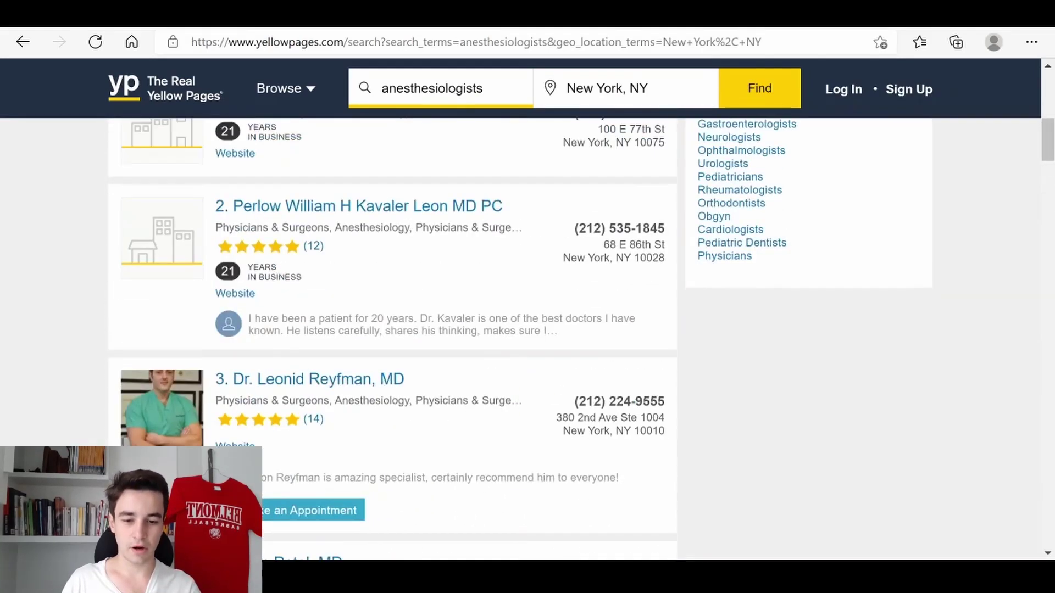
click(357, 42)
key(ctrl+c)
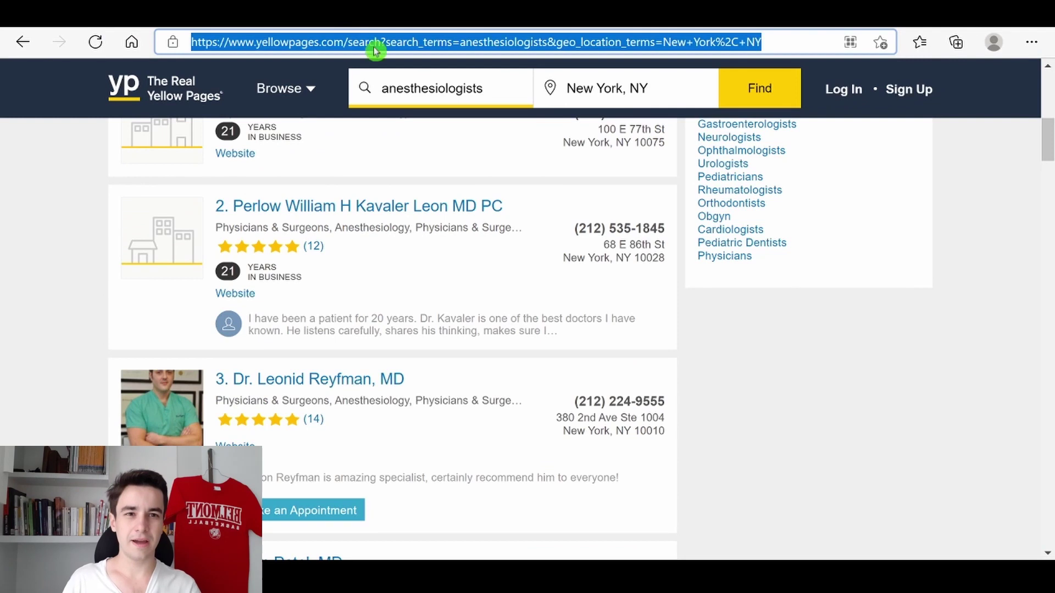
Paste the copied anesthesiologists results URL into Octoparse and start a task from it
key(alt+Tab)
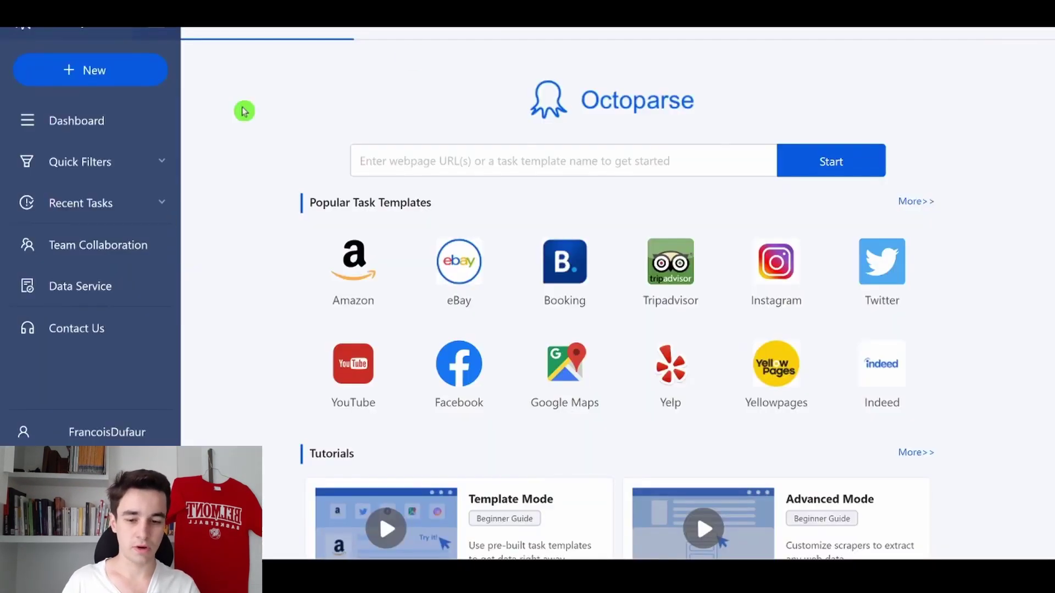
key(ctrl+v)
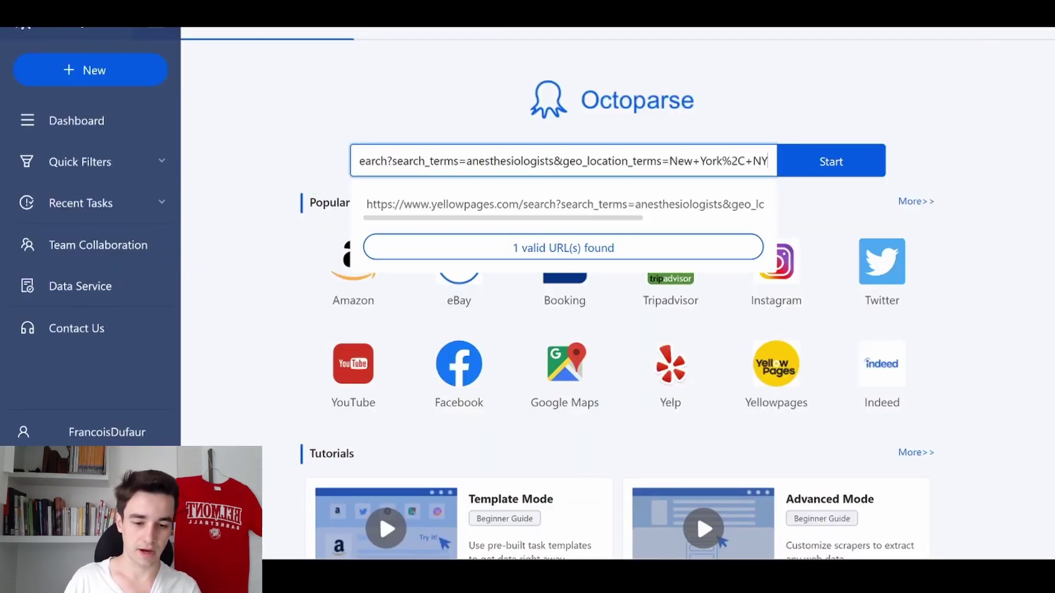
click(816, 159)
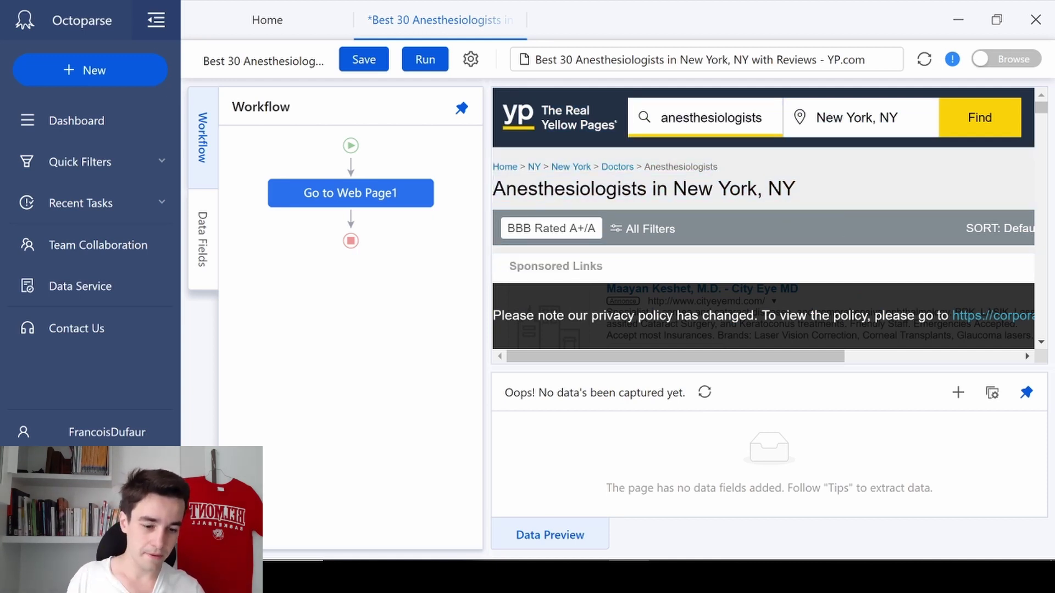
Pick the results' Next link and set it as a Loop click next page pagination
scroll(828, 194, down, 20)
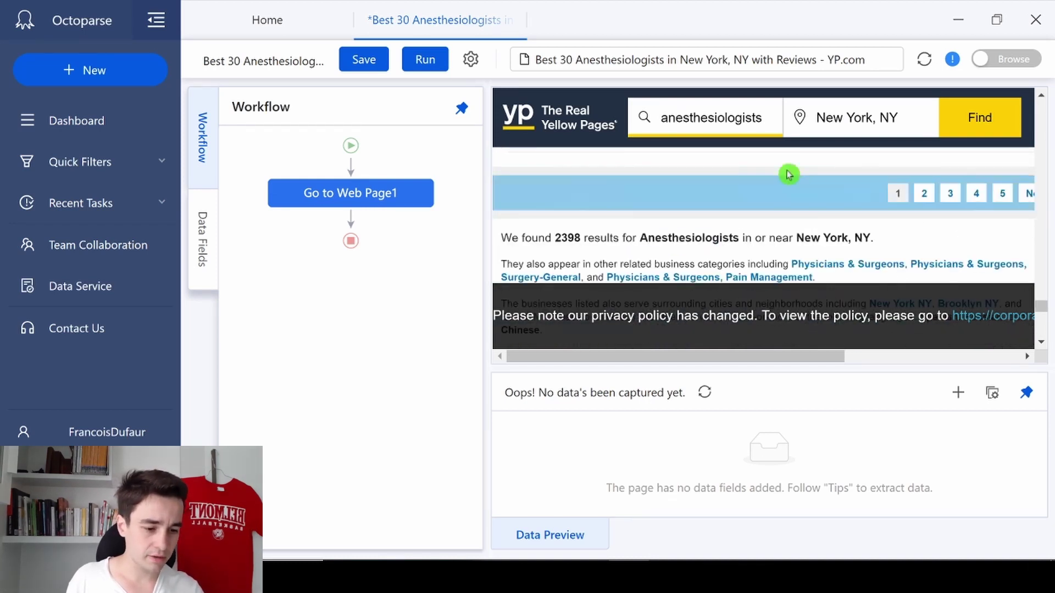
drag(805, 359, 937, 336)
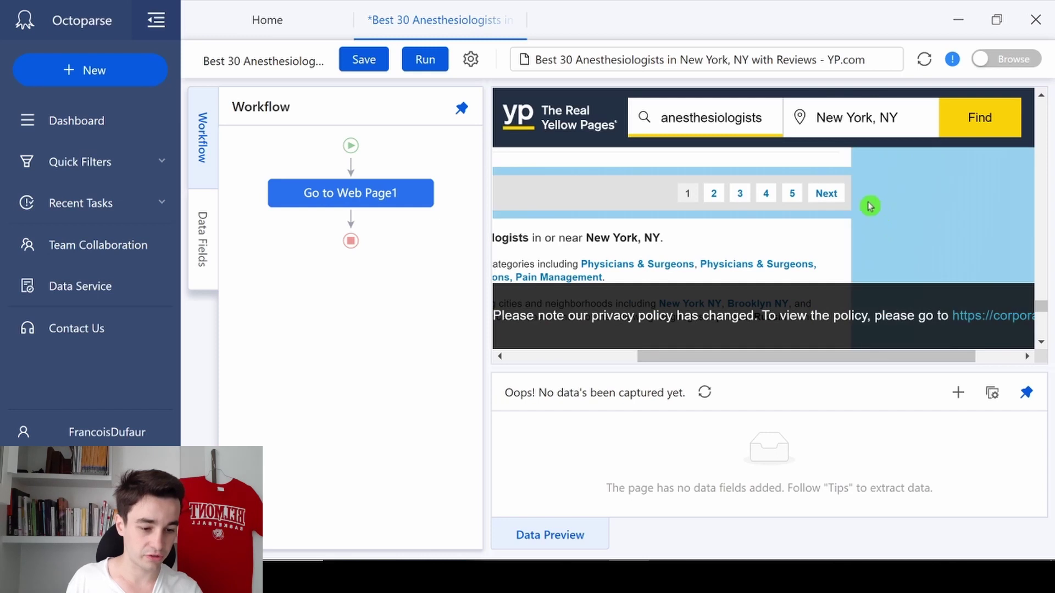
click(818, 202)
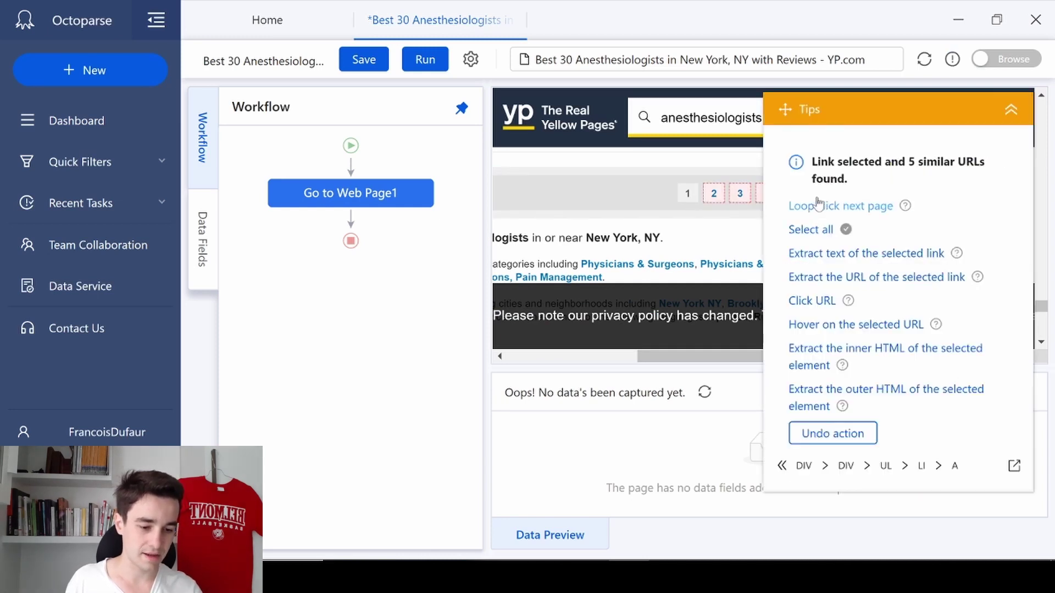
click(865, 202)
drag(979, 84, 361, 62)
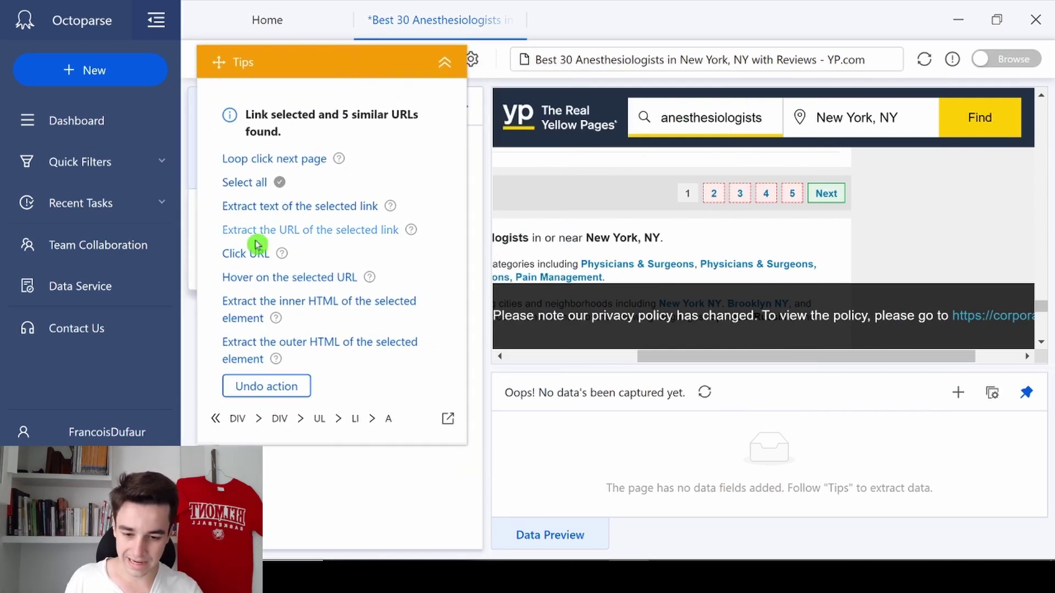
click(270, 160)
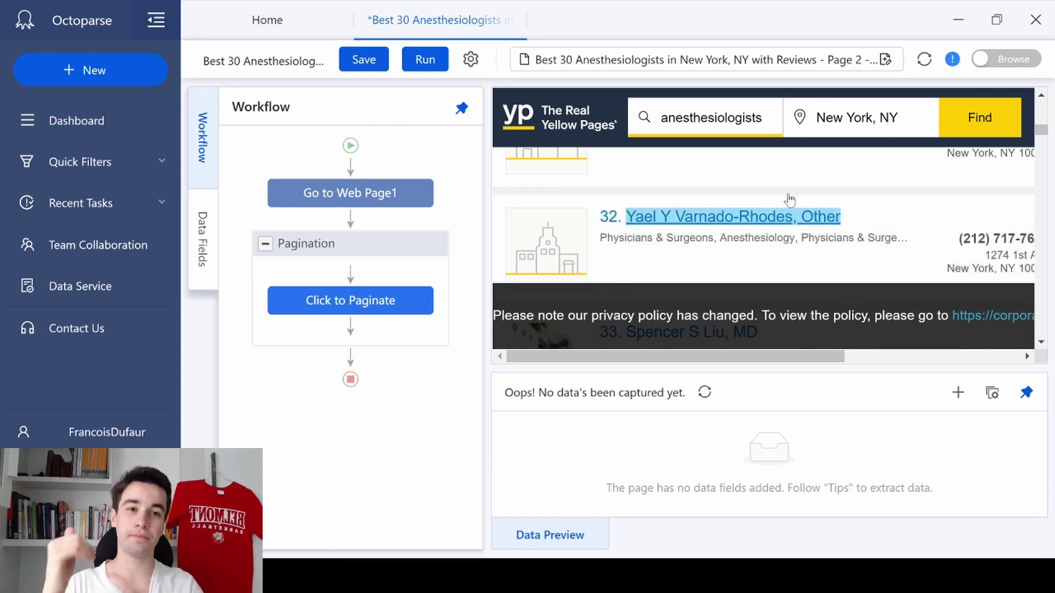
scroll(782, 168, up, 3)
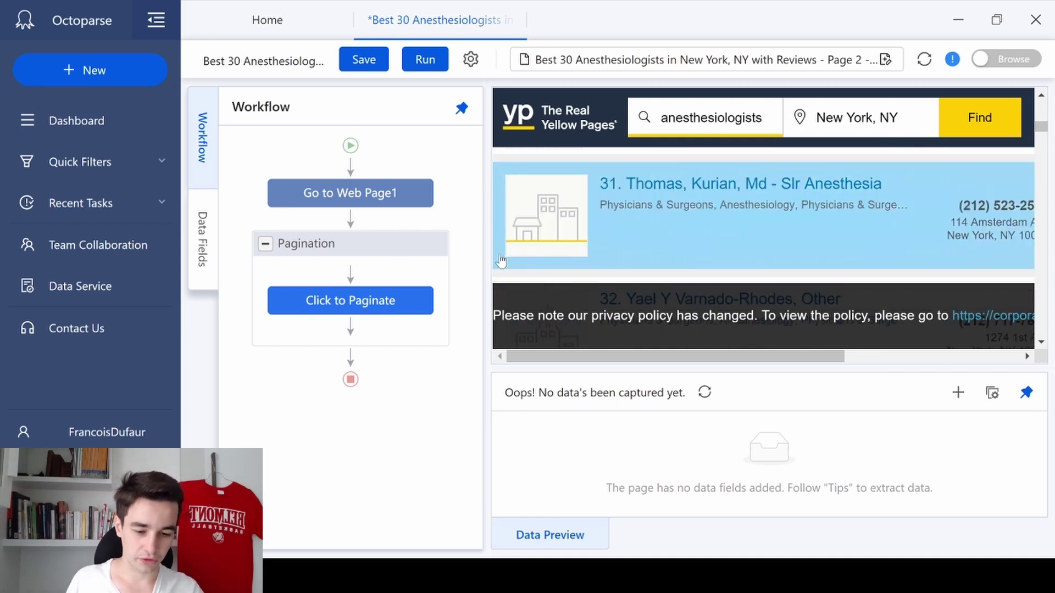
scroll(508, 236, down, 3)
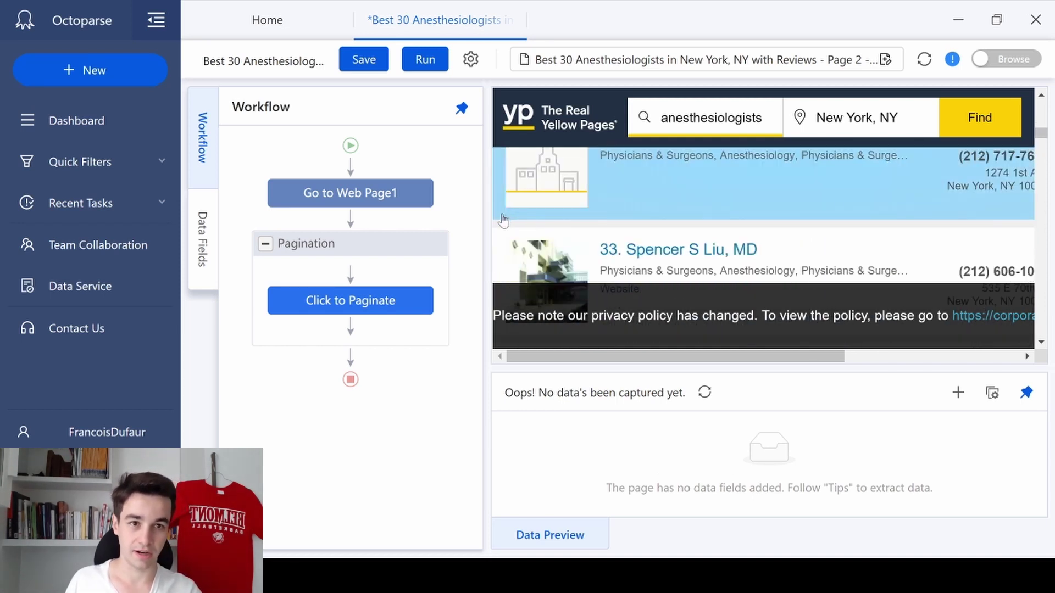
scroll(503, 219, down, 2)
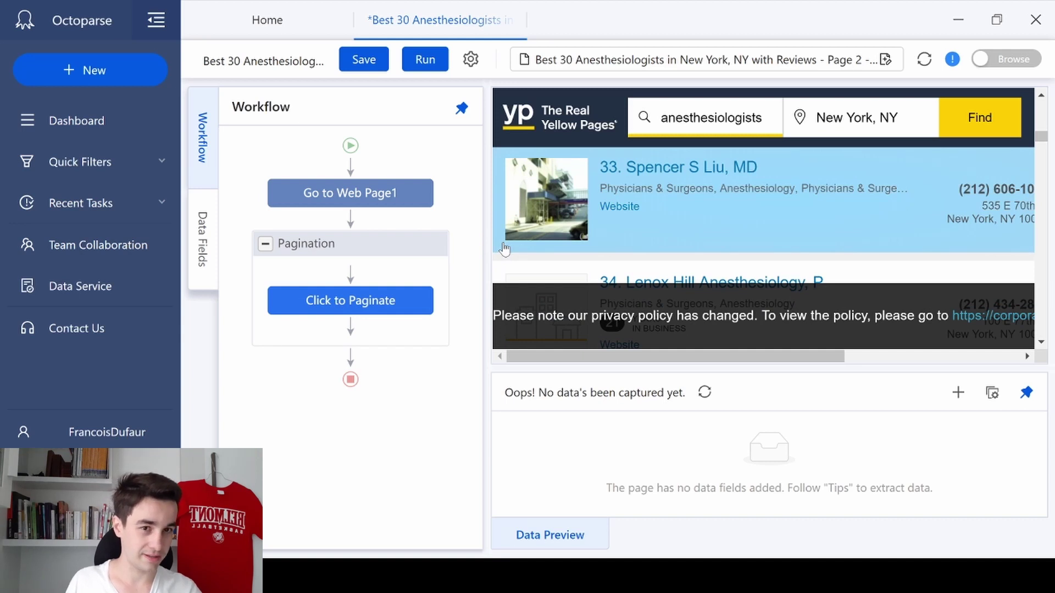
scroll(547, 245, up, 3)
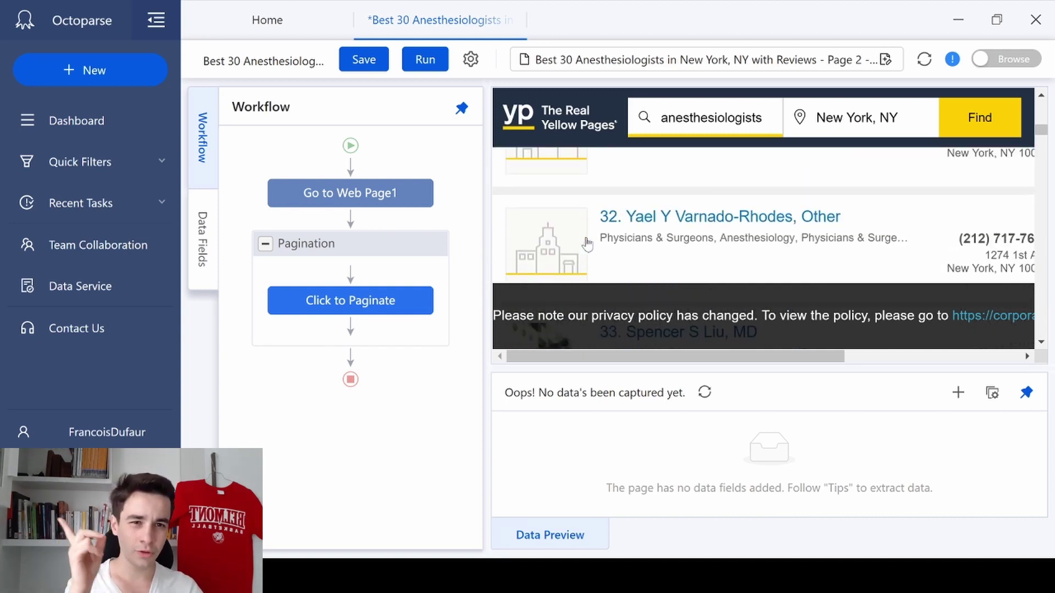
scroll(560, 230, up, 2)
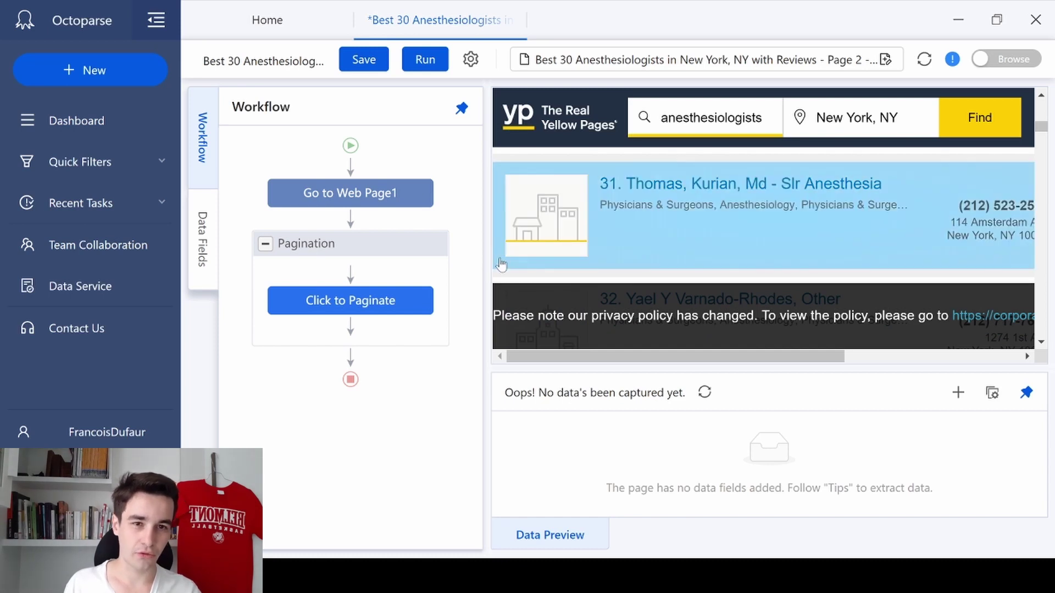
Select the first listing's block, its sub-elements, then all 30 similar listings with 21 fields
click(499, 262)
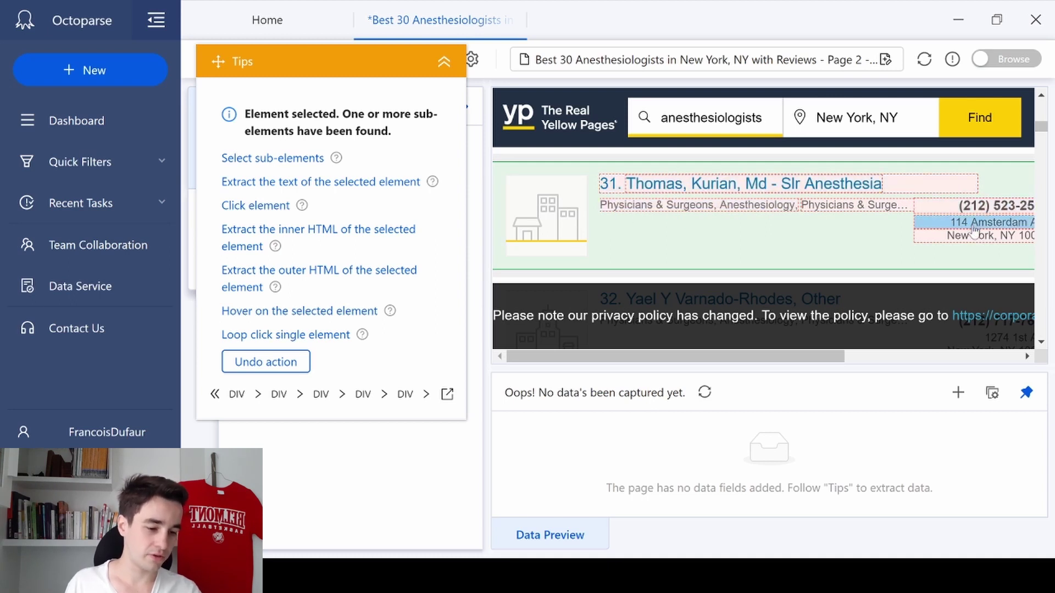
click(281, 160)
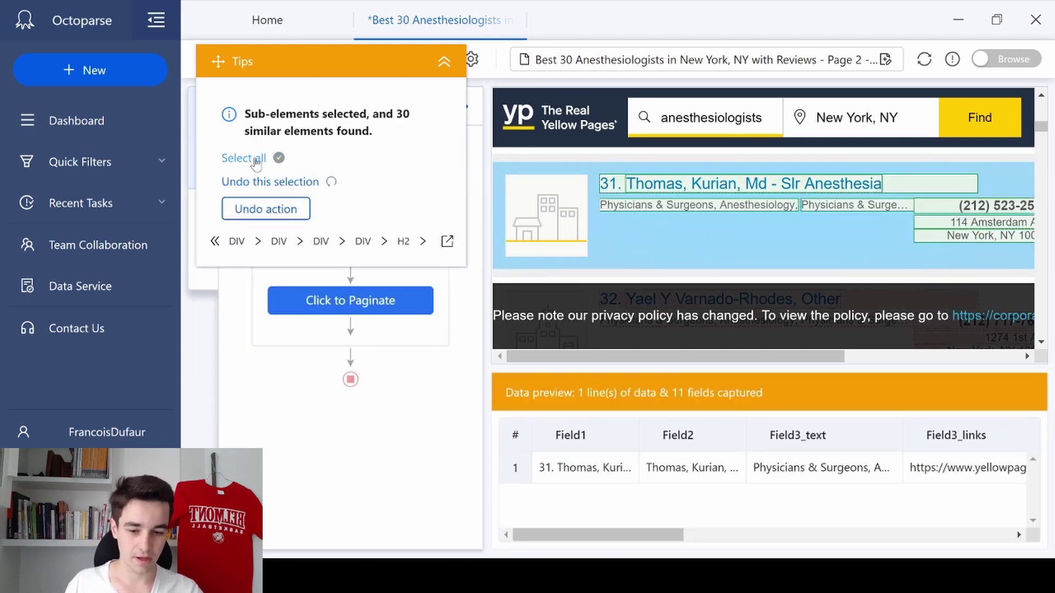
click(248, 159)
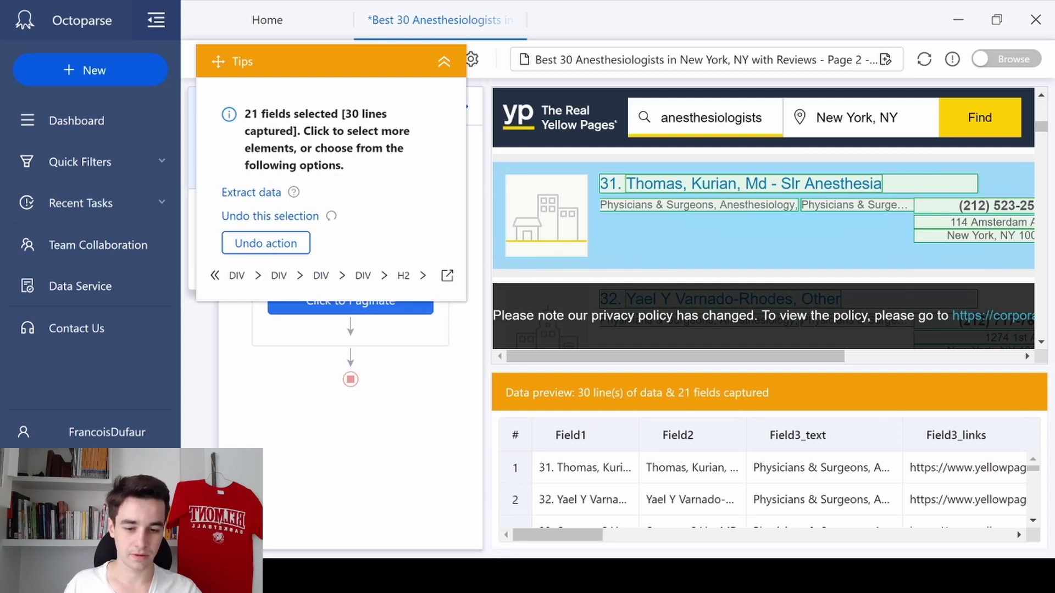
Create the looped Extract Data step and check the captured listing rows in the preview
click(249, 193)
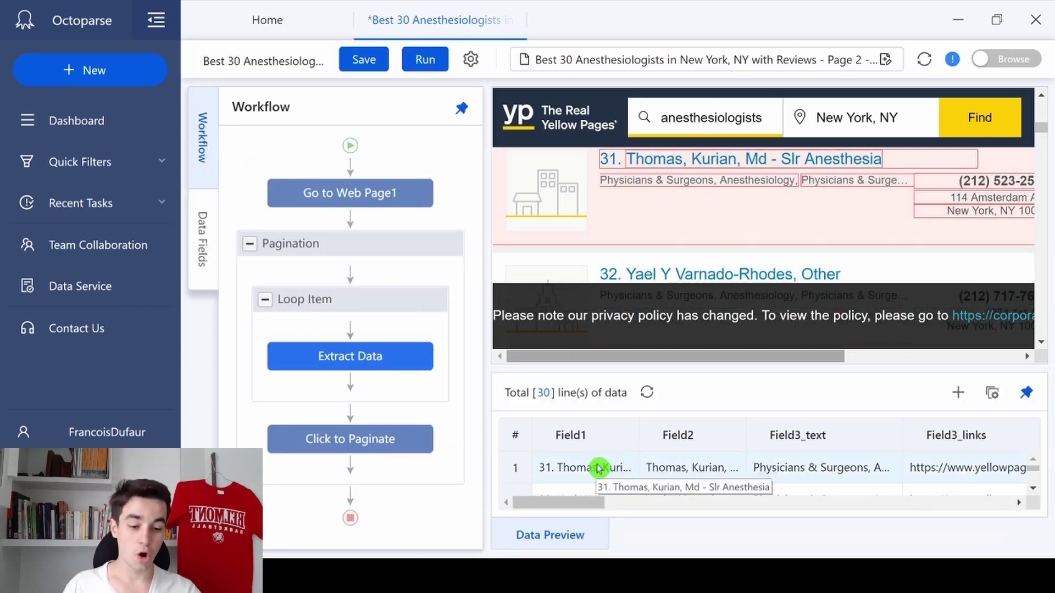
scroll(597, 470, down, 6)
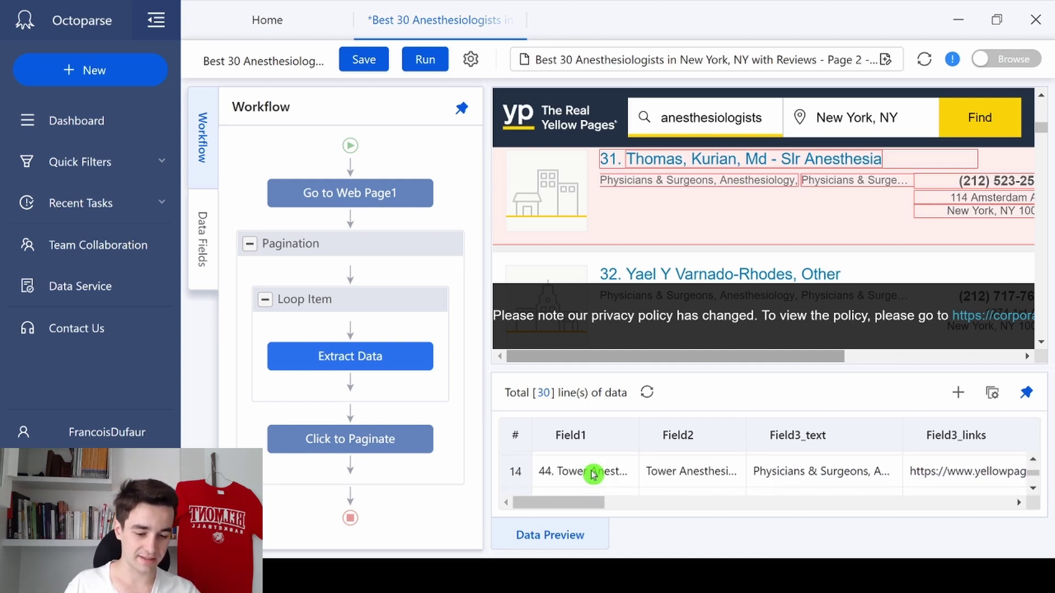
scroll(596, 473, down, 3)
scroll(862, 182, down, 10)
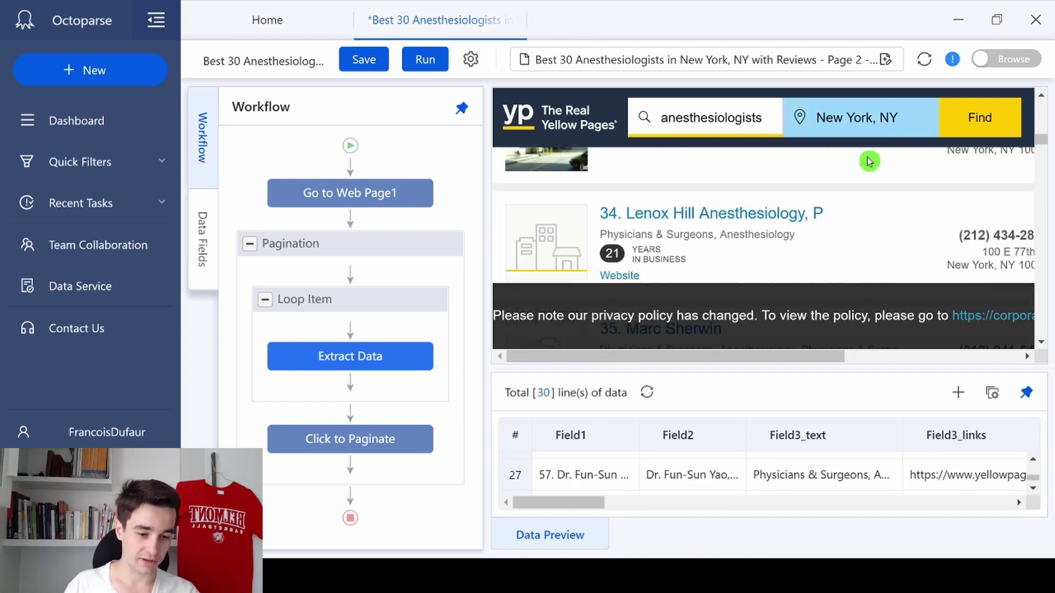
scroll(845, 234, down, 20)
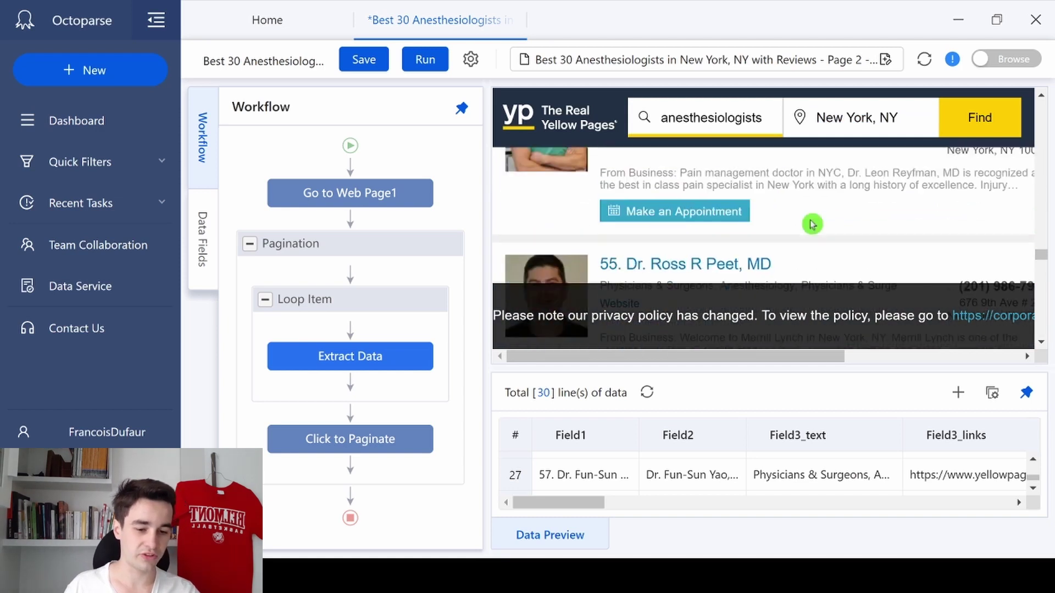
scroll(808, 220, down, 6)
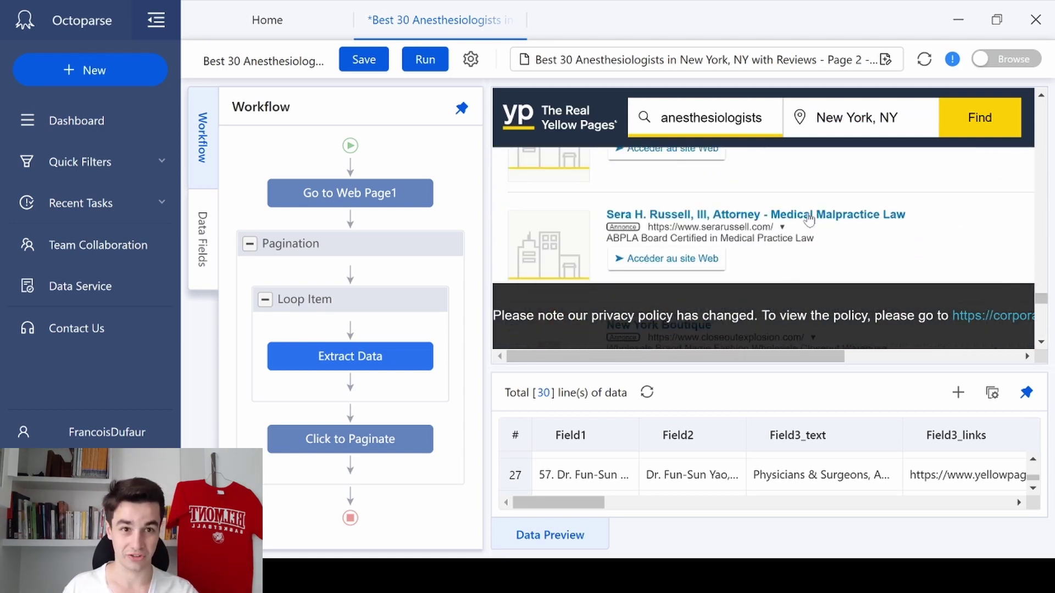
click(461, 163)
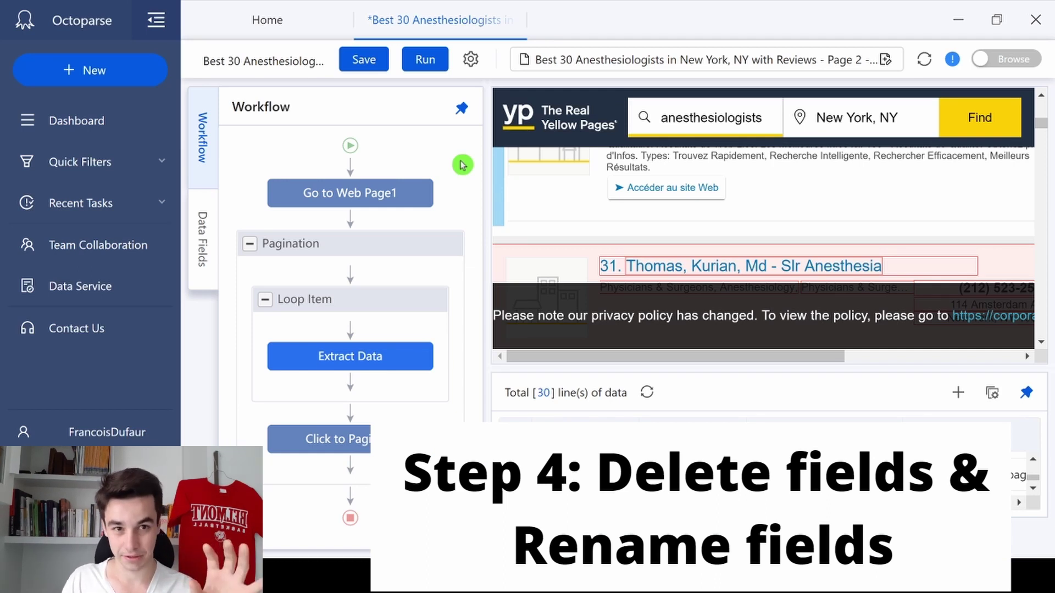
In Extract Data settings, delete the redundant name field and name the first two Title and Category
mouse_move(409, 372)
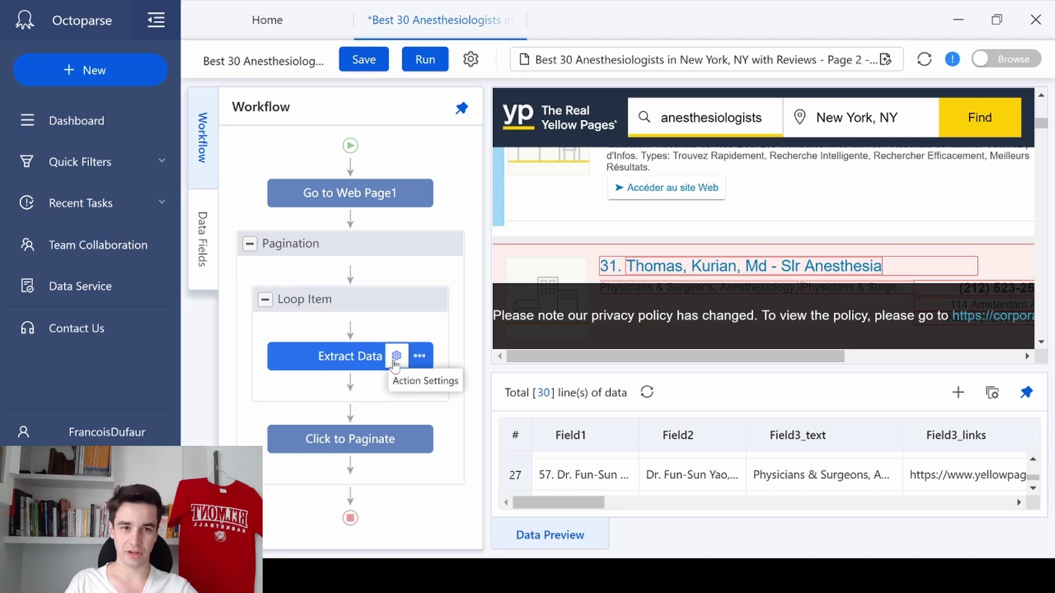
click(395, 357)
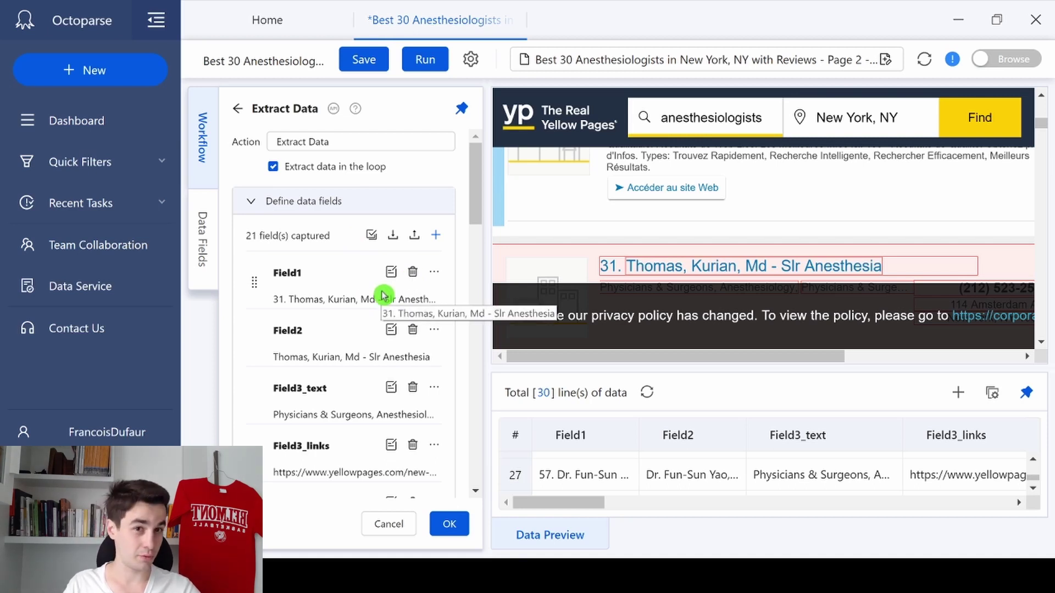
click(350, 299)
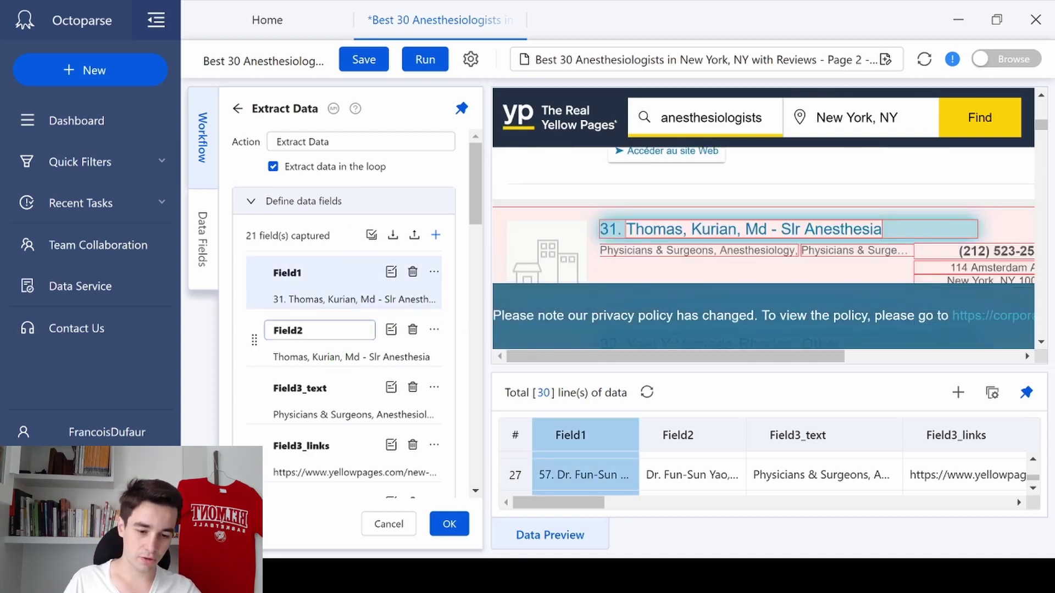
click(306, 354)
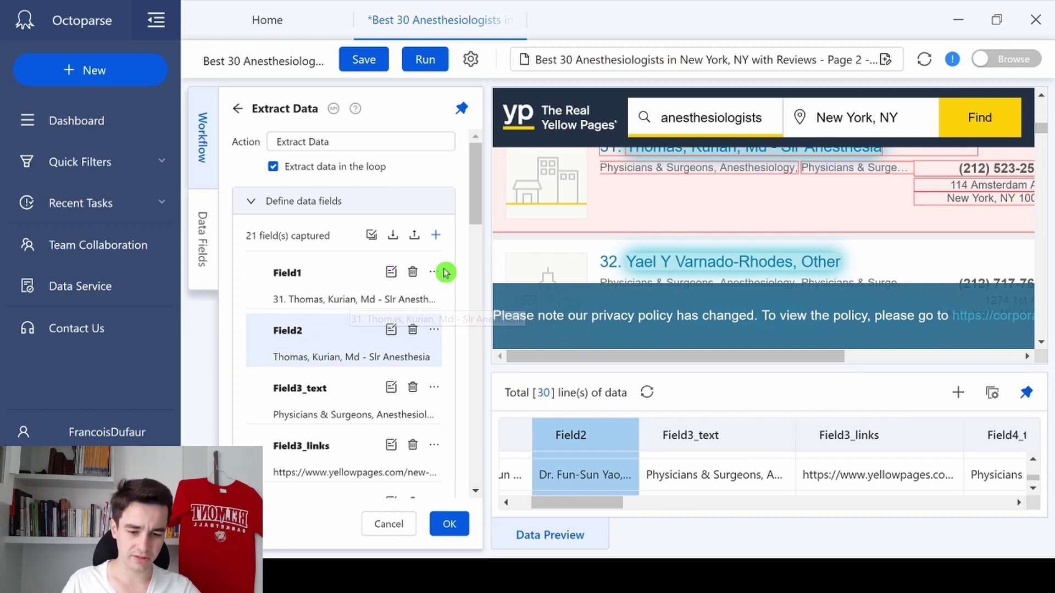
click(412, 272)
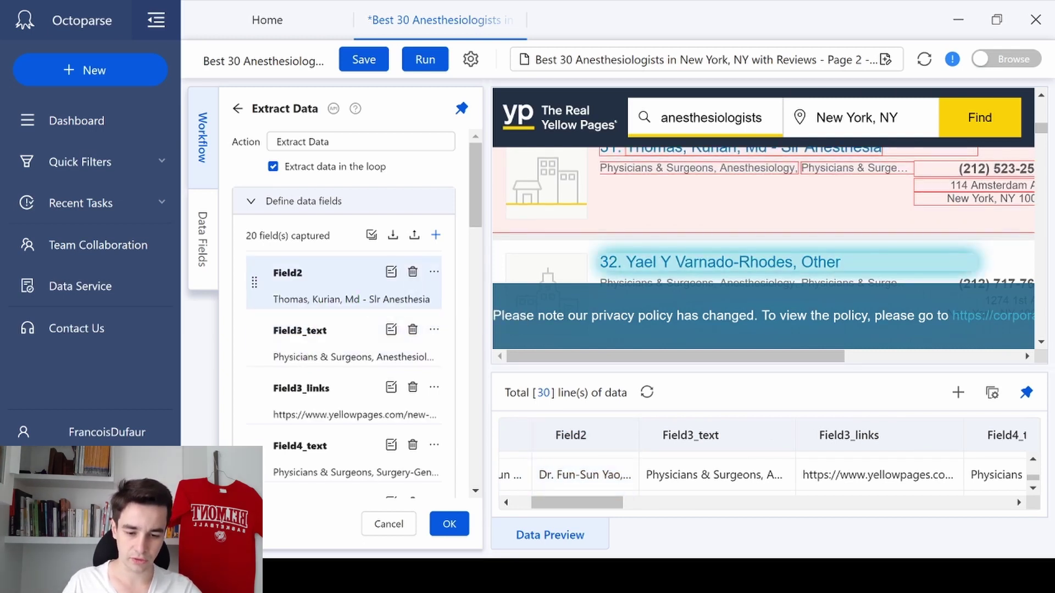
click(288, 272)
text(T)
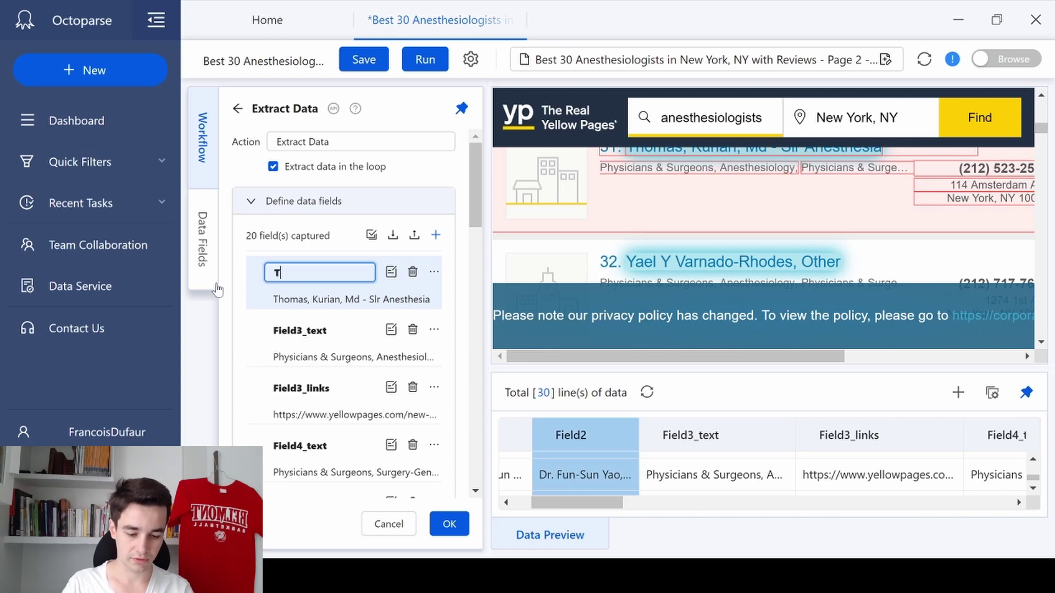
text(itle)
key(Tab)
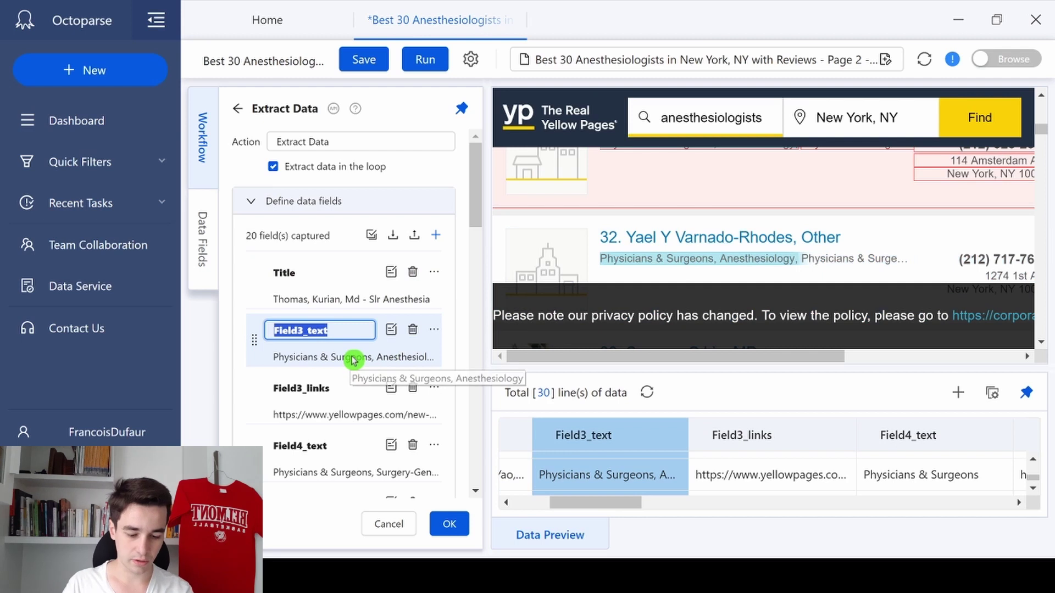
text(Cate)
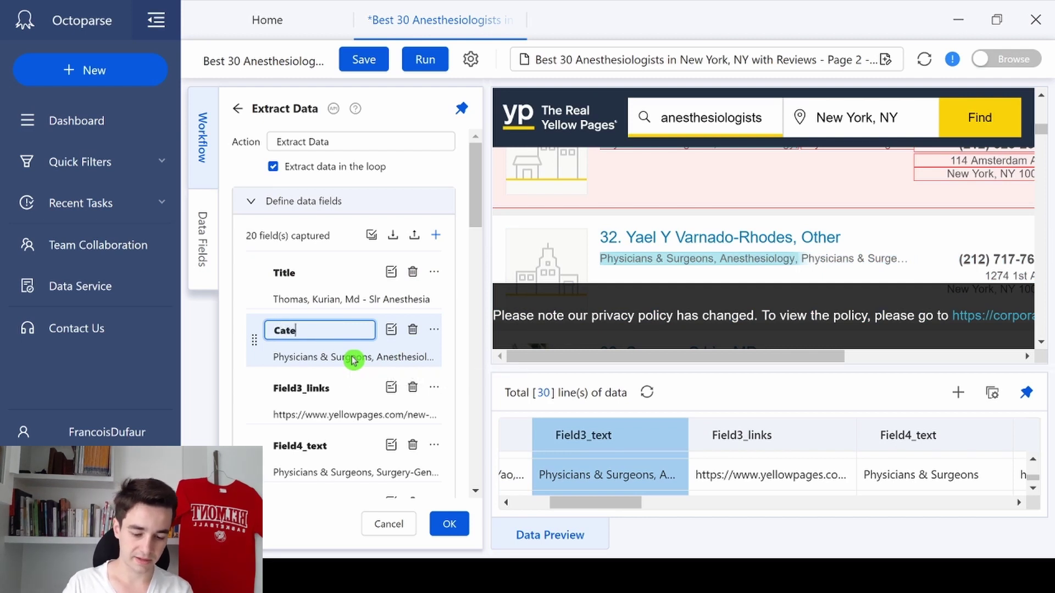
text(gory)
key(Tab)
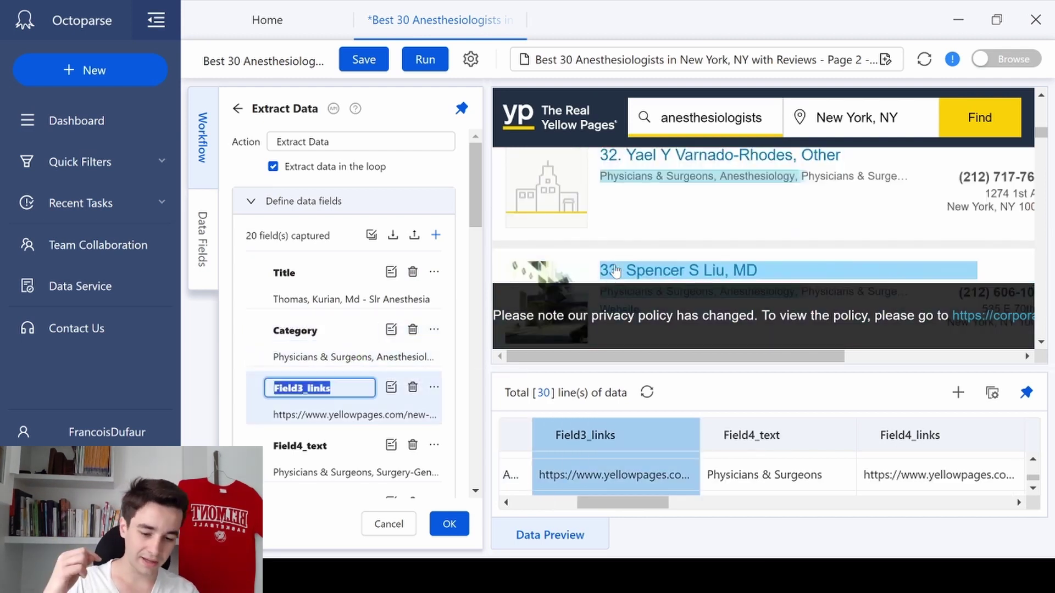
Delete Field3_links and Field4_links, and rename Field4_text to Sub_category
click(413, 388)
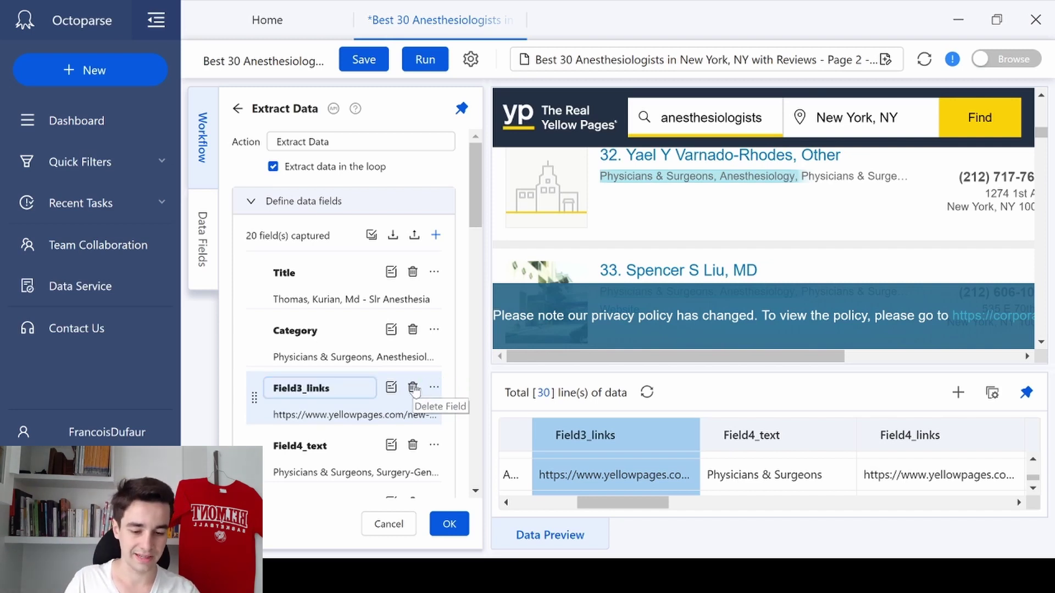
double_click(300, 387)
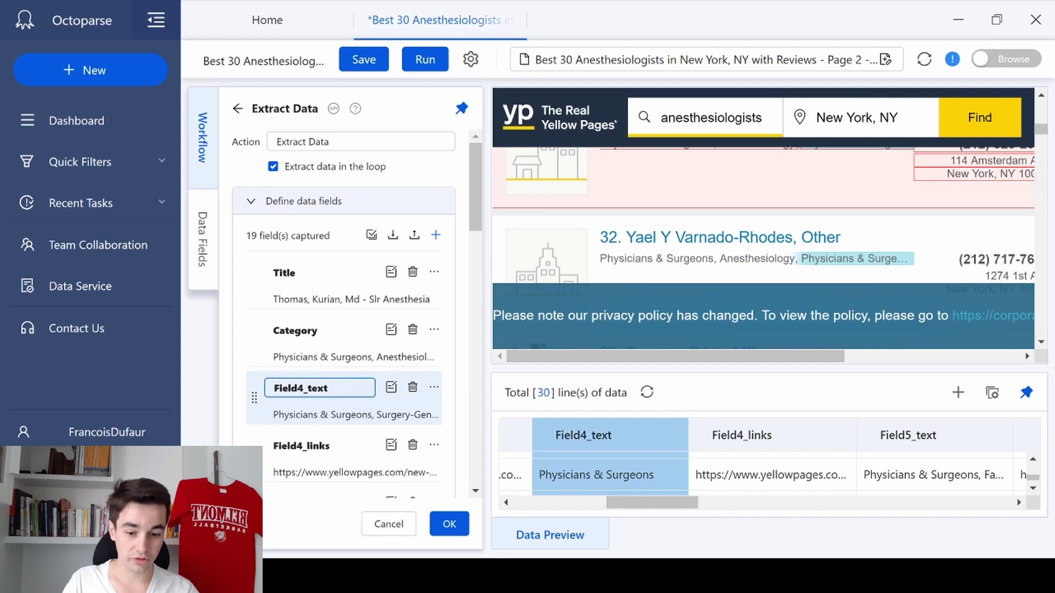
text(Su)
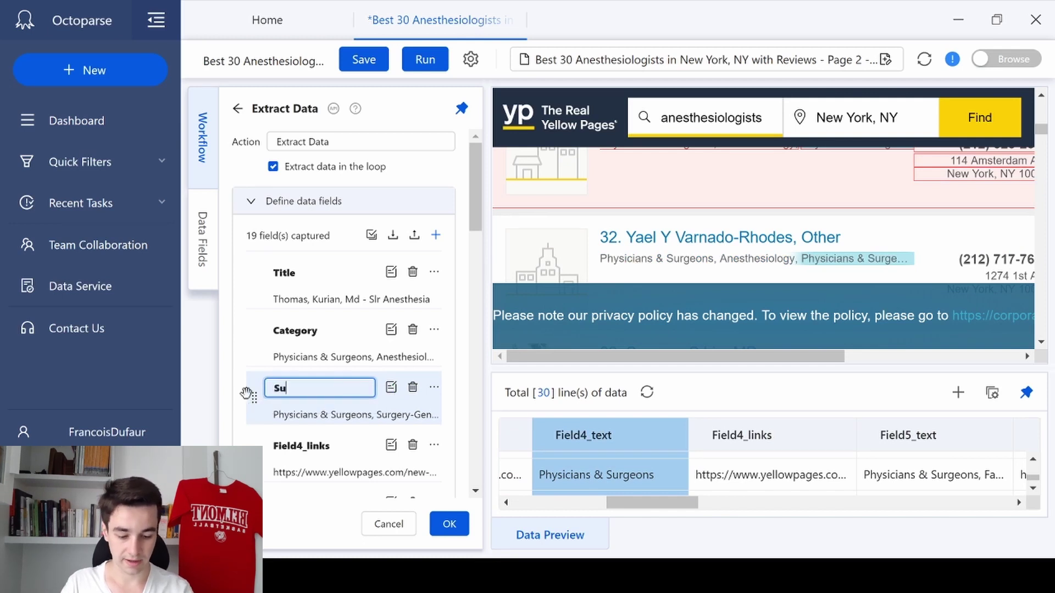
text(b_category)
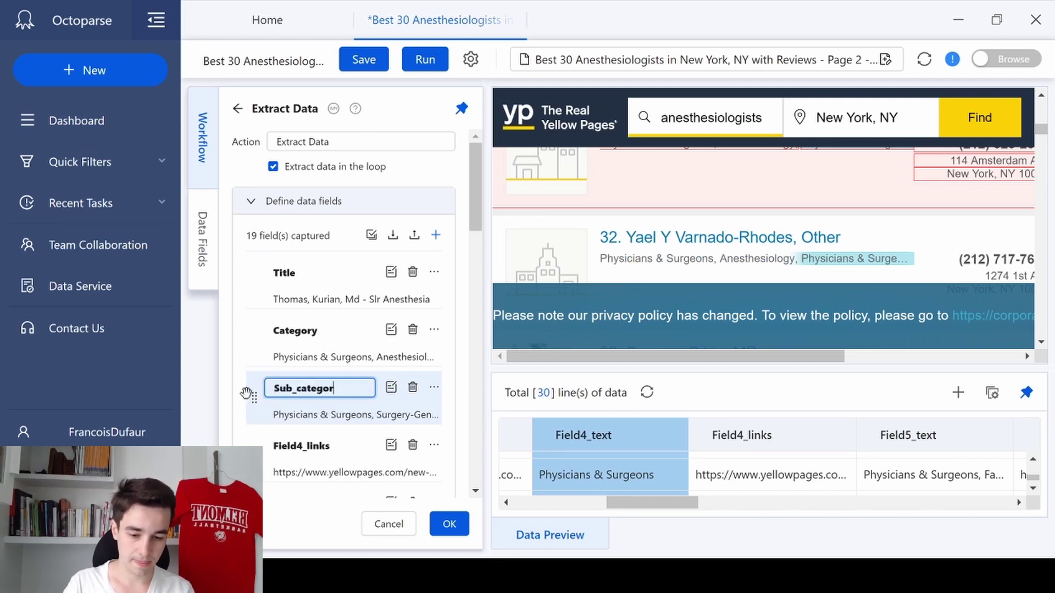
key(Tab)
scroll(299, 360, down, 2)
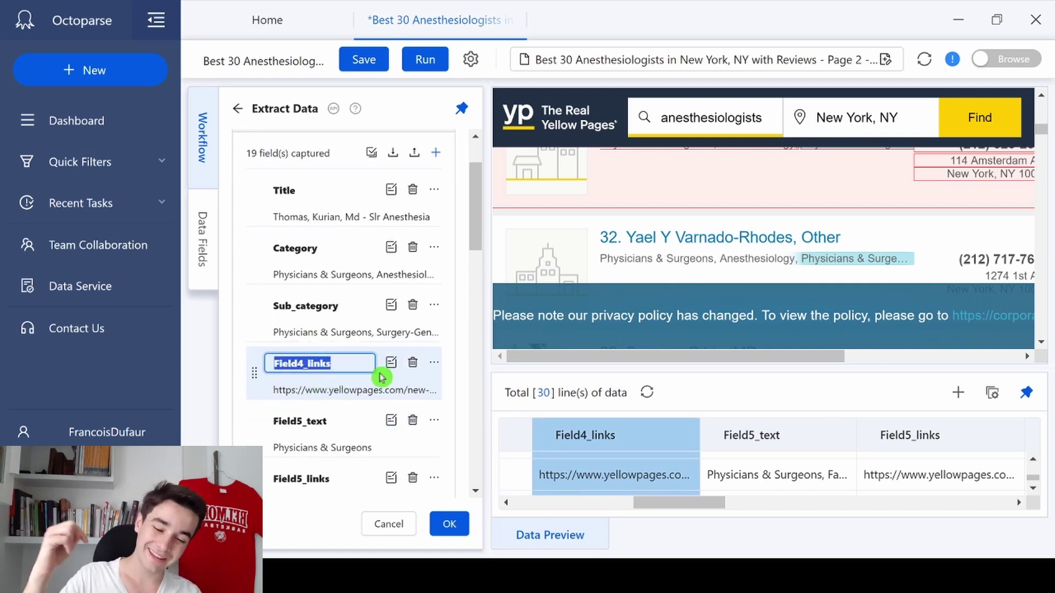
click(412, 363)
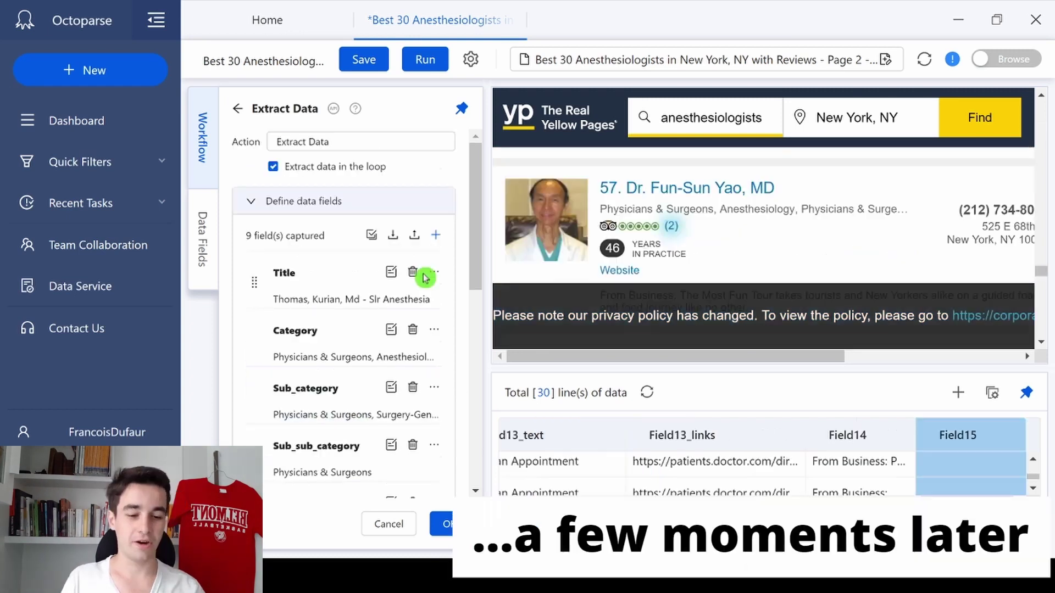
Name the last field Reviews and save the nine-field extraction settings
scroll(407, 288, down, 6)
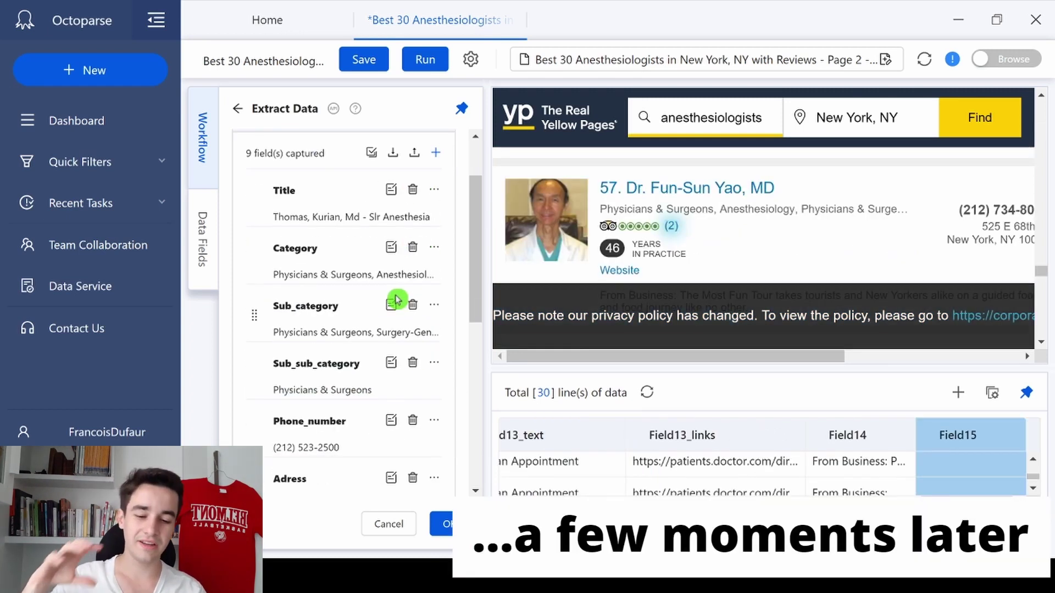
scroll(394, 301, up, 6)
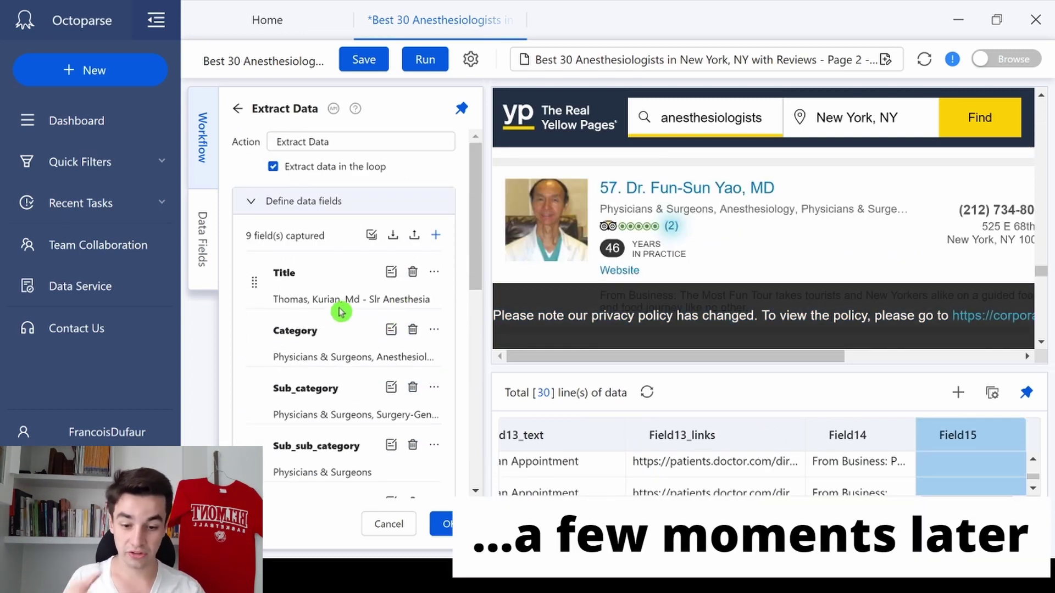
scroll(301, 350, down, 2)
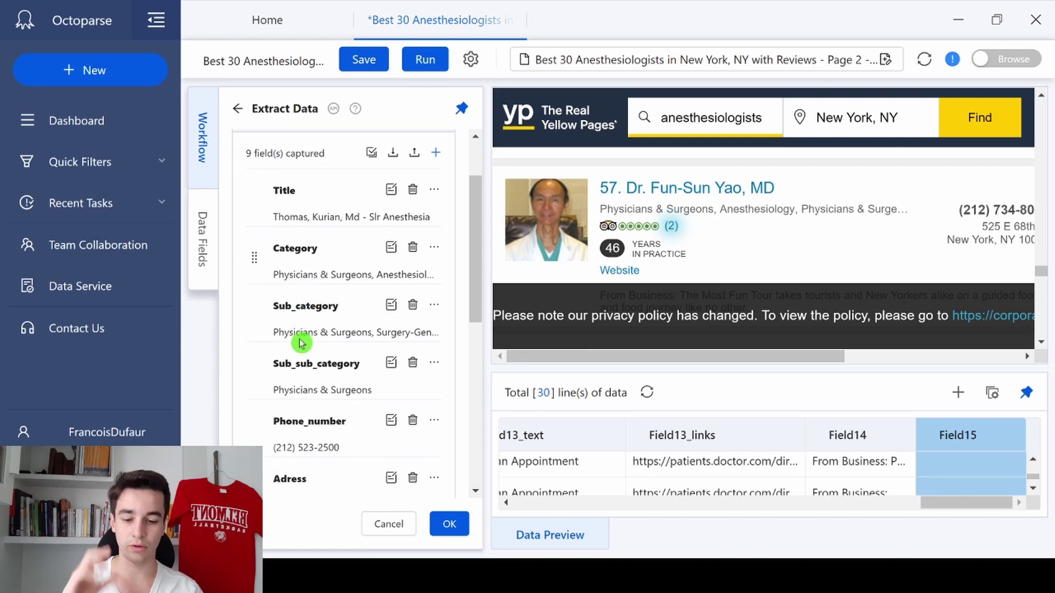
scroll(310, 324, down, 2)
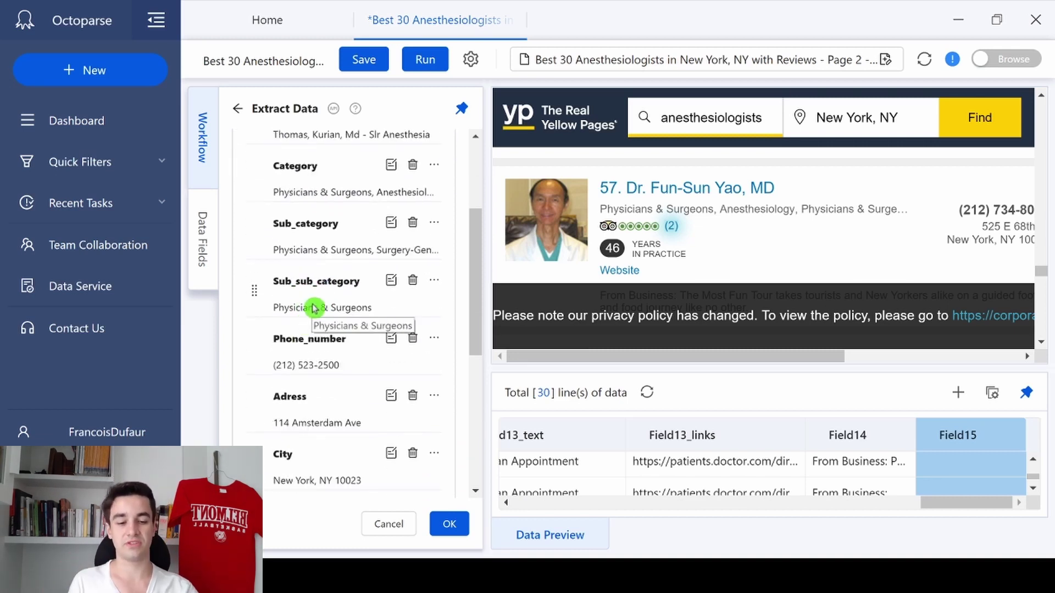
scroll(300, 384, down, 2)
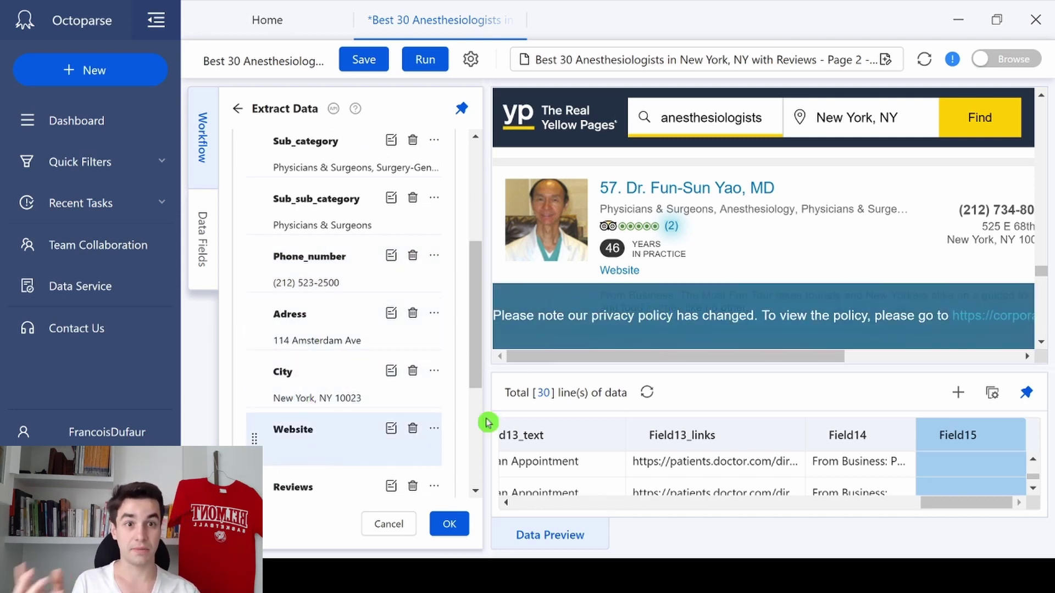
scroll(824, 485, down, 2)
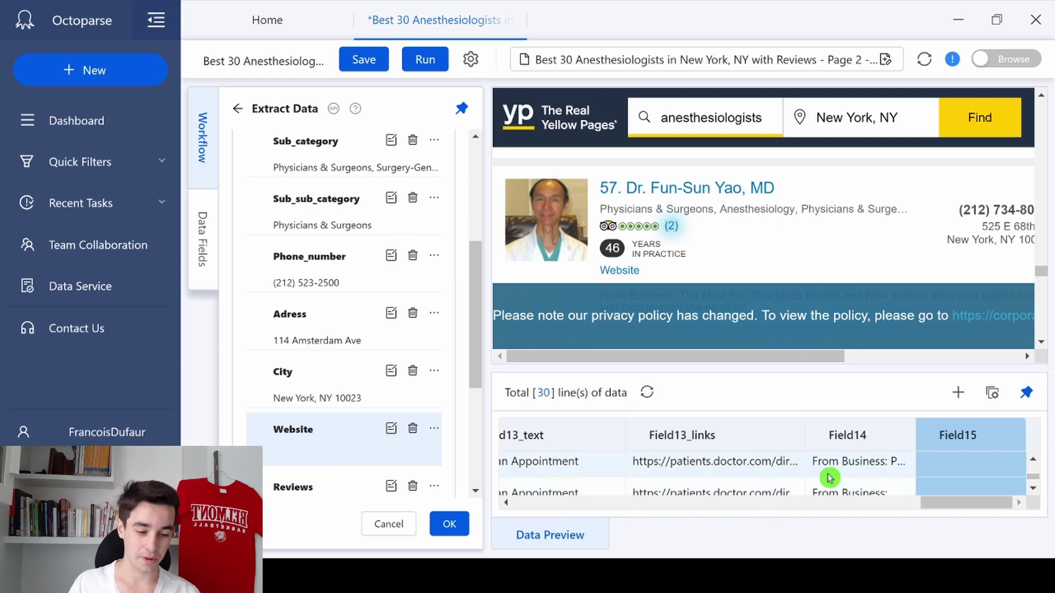
scroll(312, 419, down, 2)
click(311, 417)
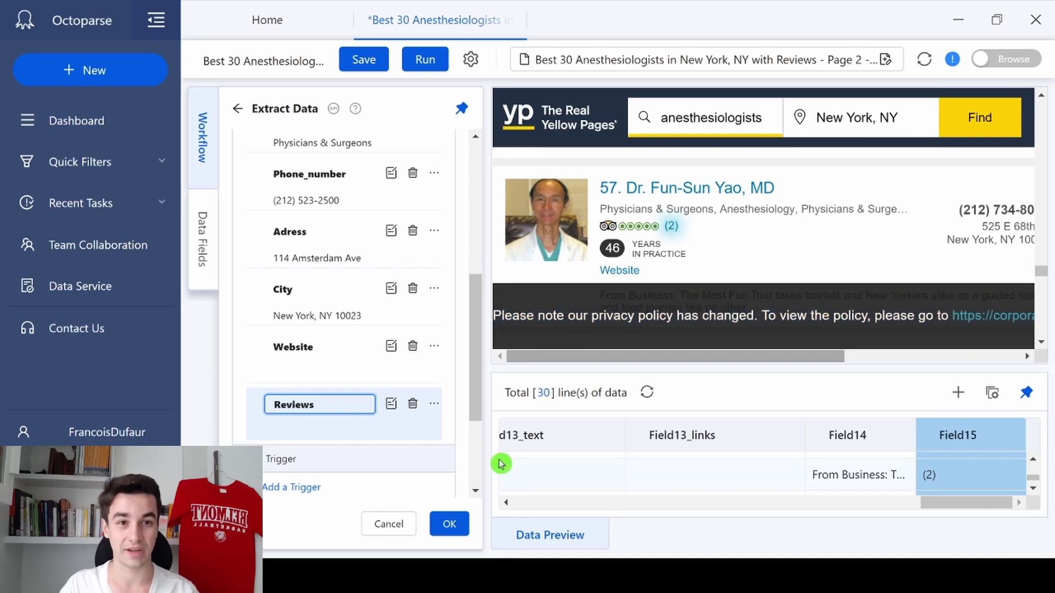
click(449, 524)
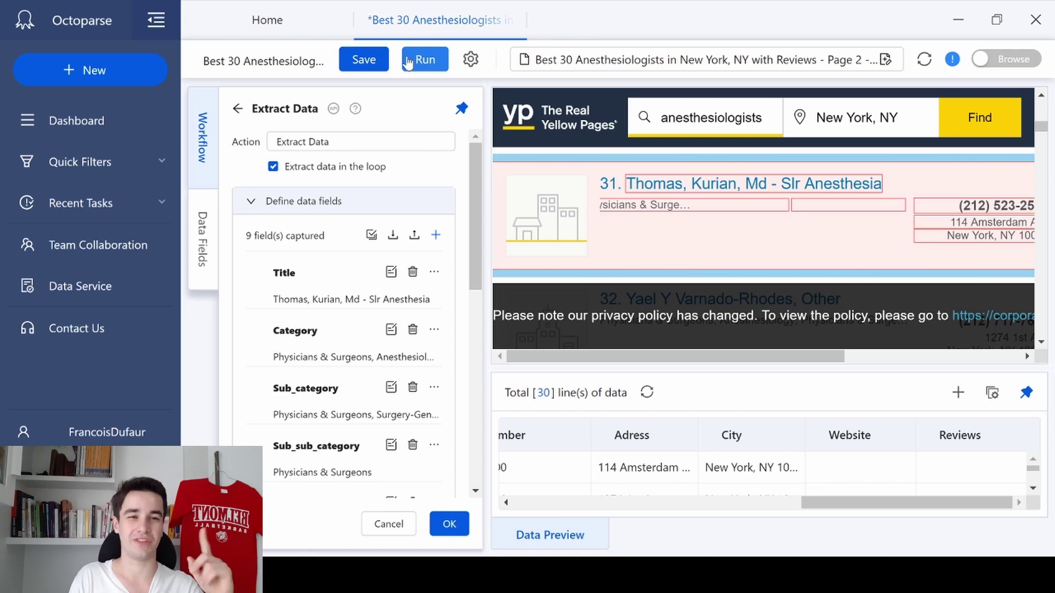
Add a Click URL step via Smart Tips that follows each listing's title link to its detail page
click(448, 524)
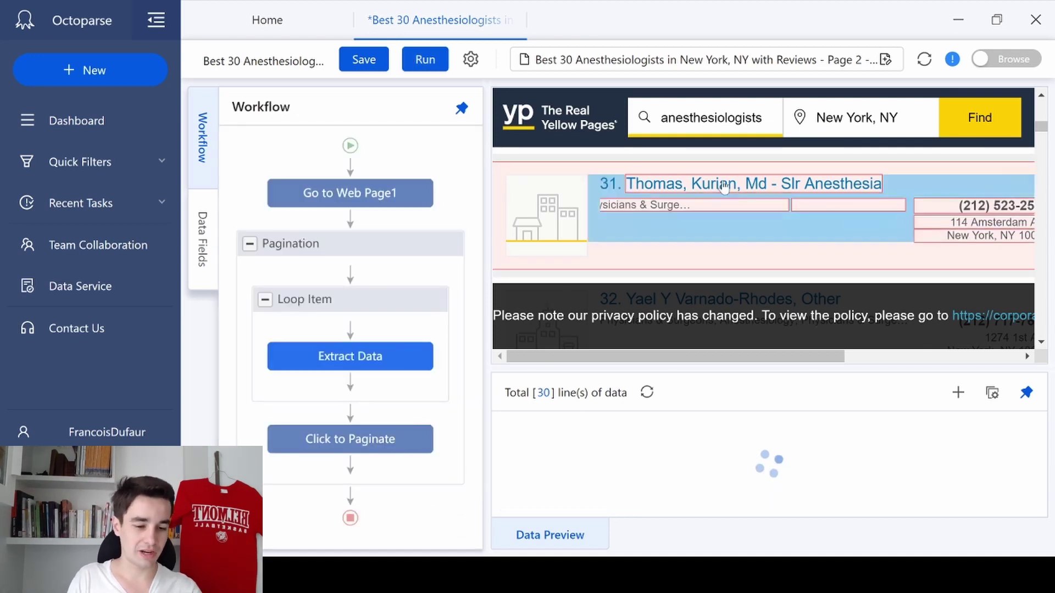
click(953, 61)
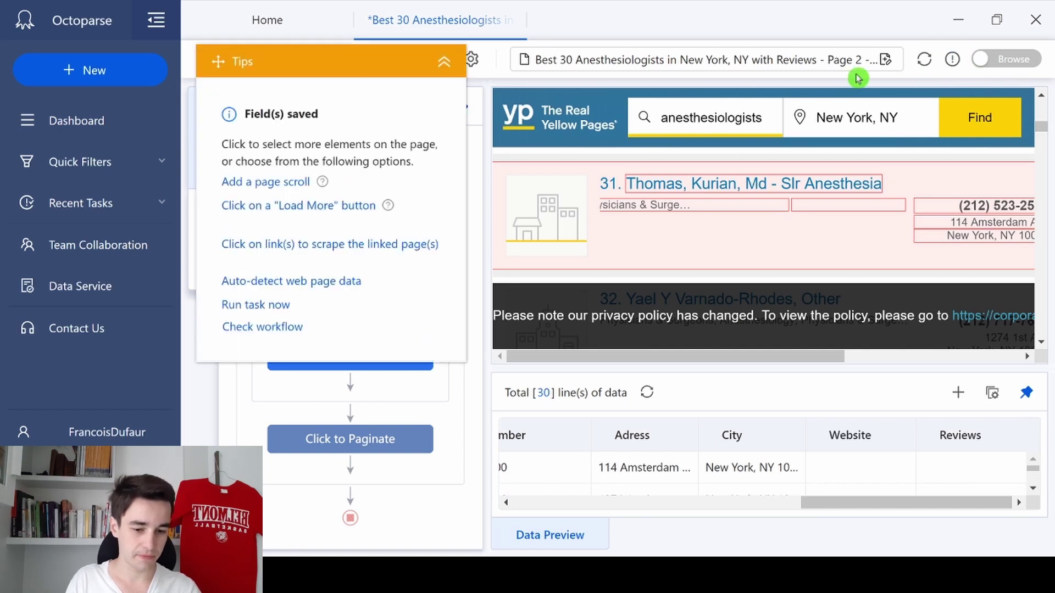
click(285, 246)
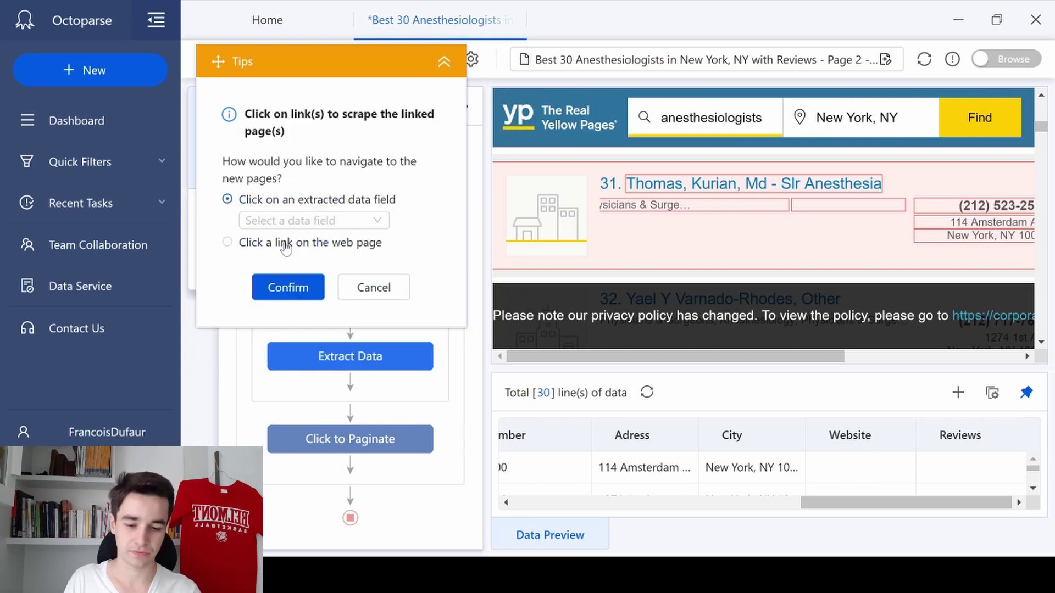
click(215, 223)
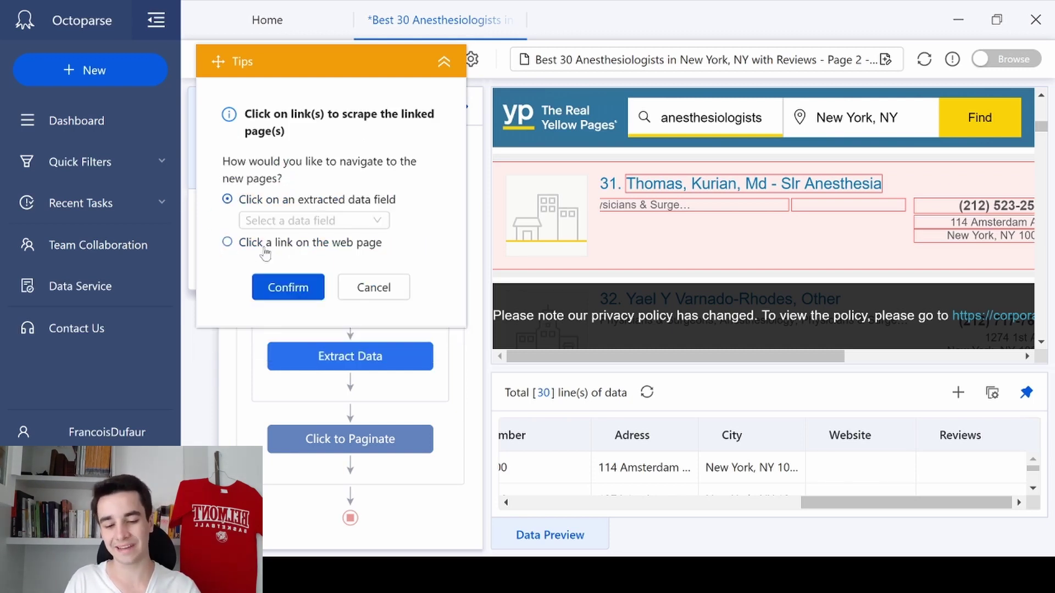
click(324, 249)
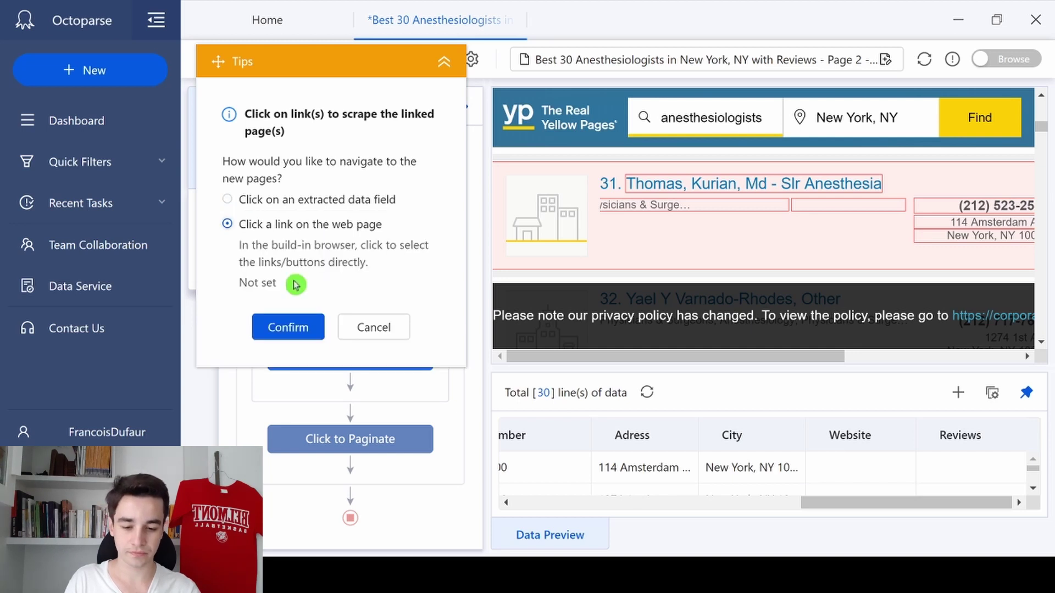
click(712, 187)
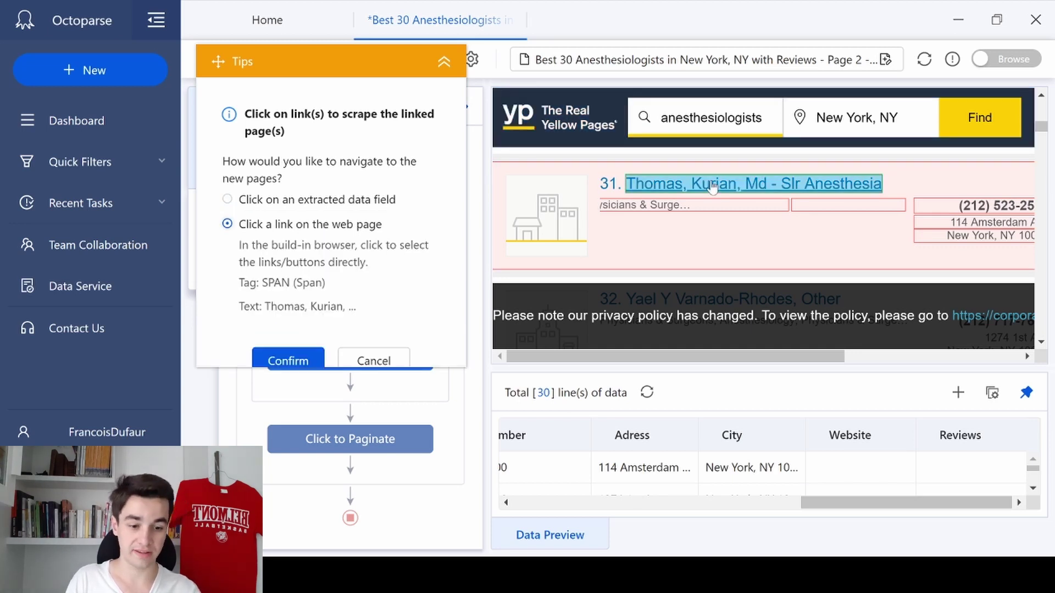
click(288, 361)
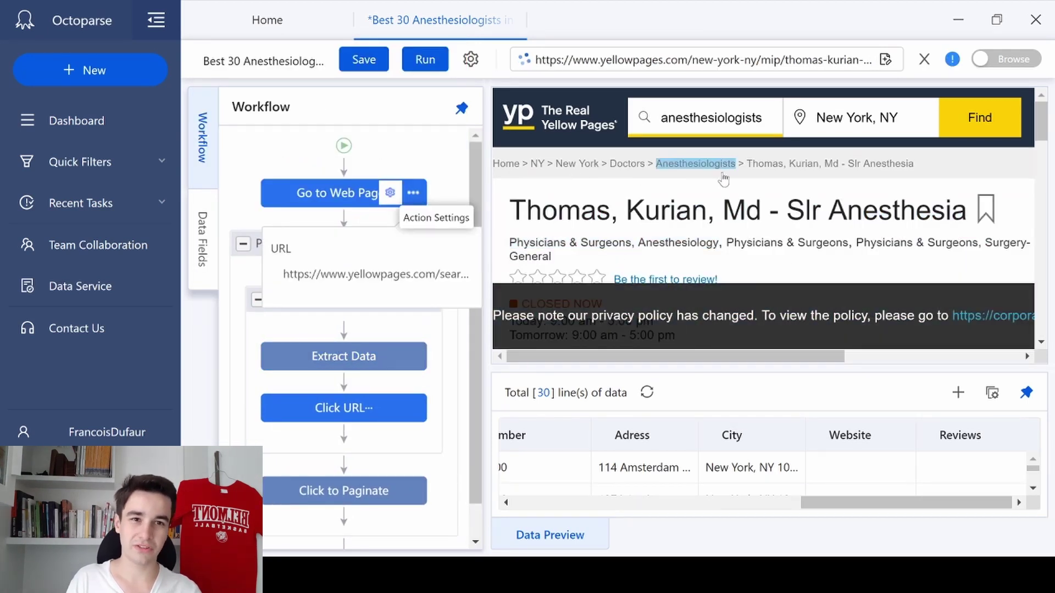
Scroll the first doctor's detail page down to the Accepted Insurance and Specialties boxes
click(723, 178)
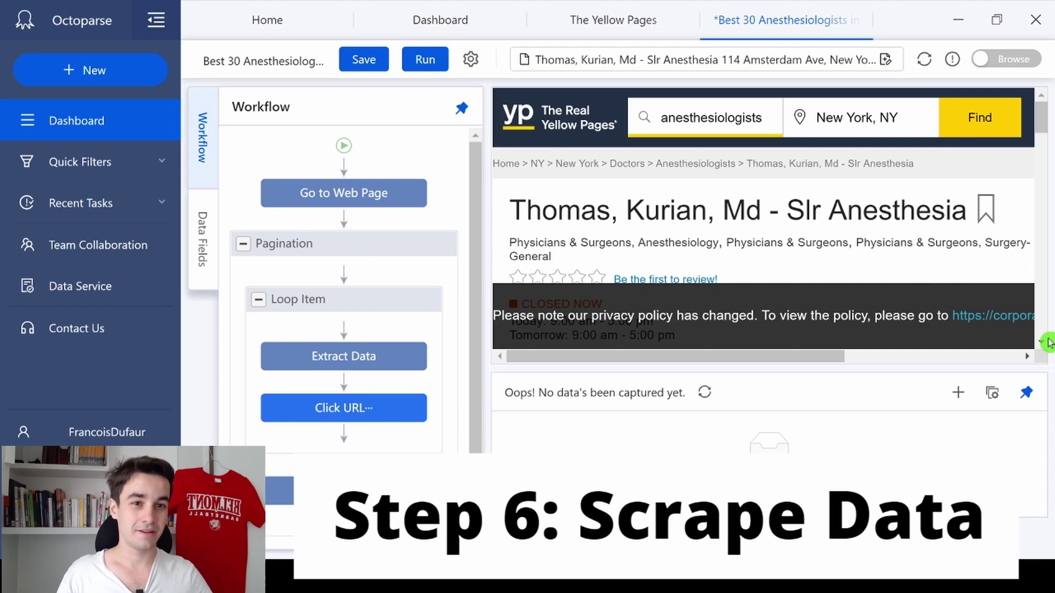
scroll(925, 236, down, 2)
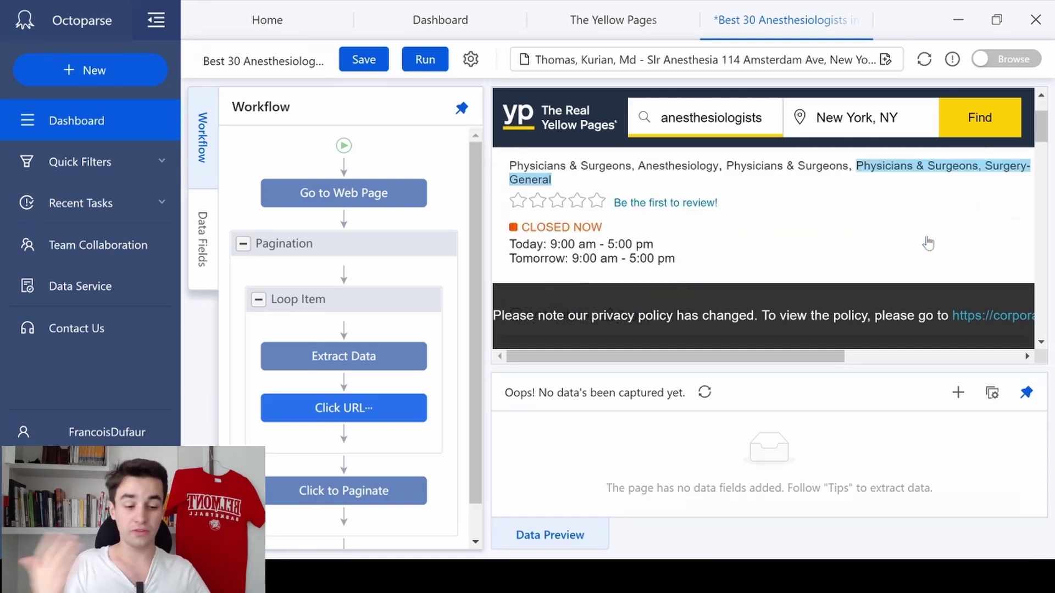
scroll(900, 221, up, 2)
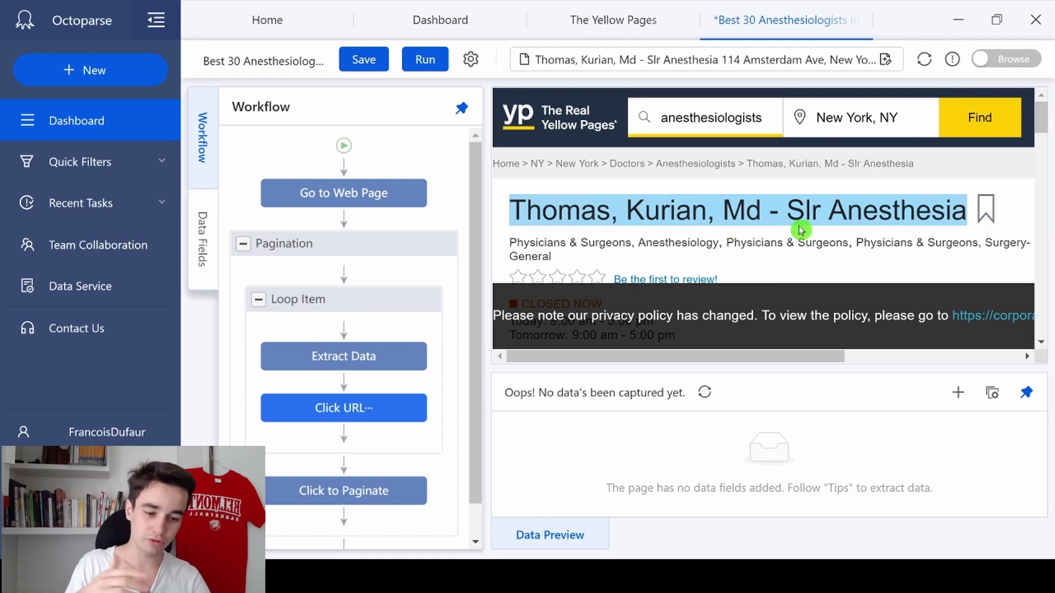
scroll(738, 234, down, 3)
scroll(723, 233, down, 2)
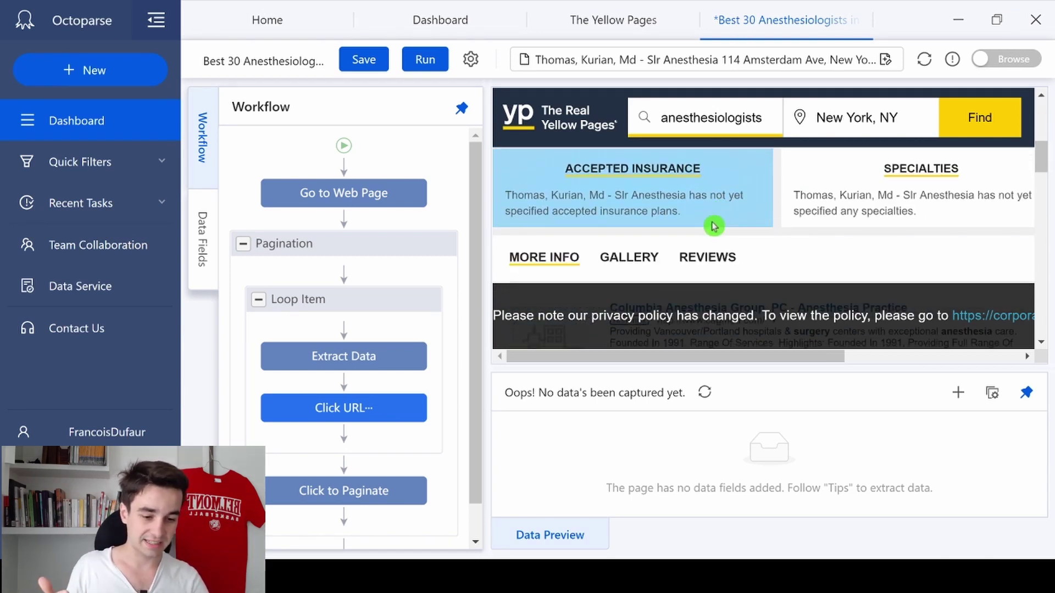
Extract the Accepted Insurance, Specialties and Regular Hours text as three detail-page fields
click(736, 175)
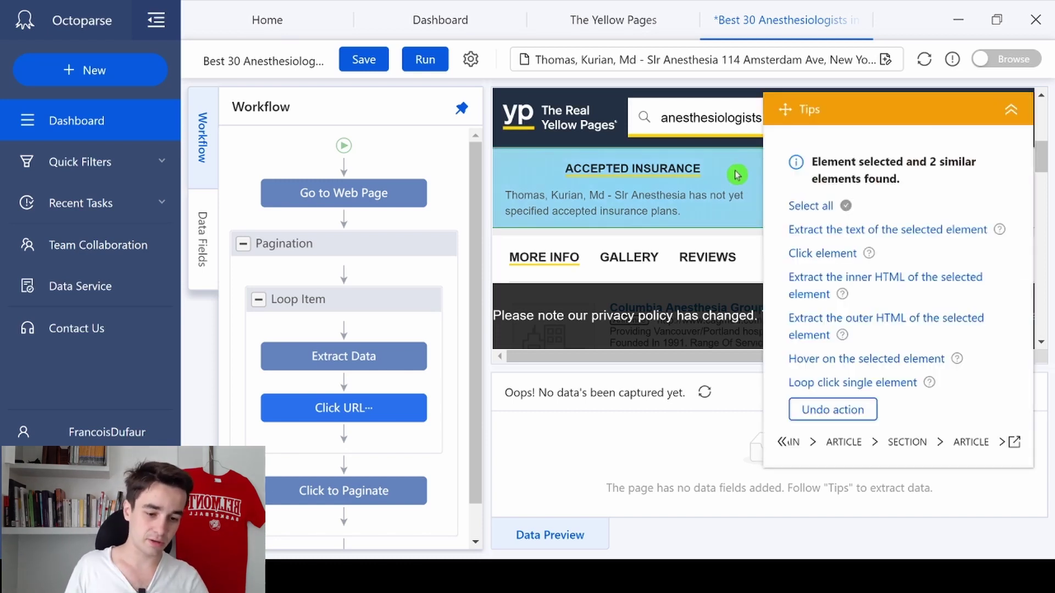
click(840, 231)
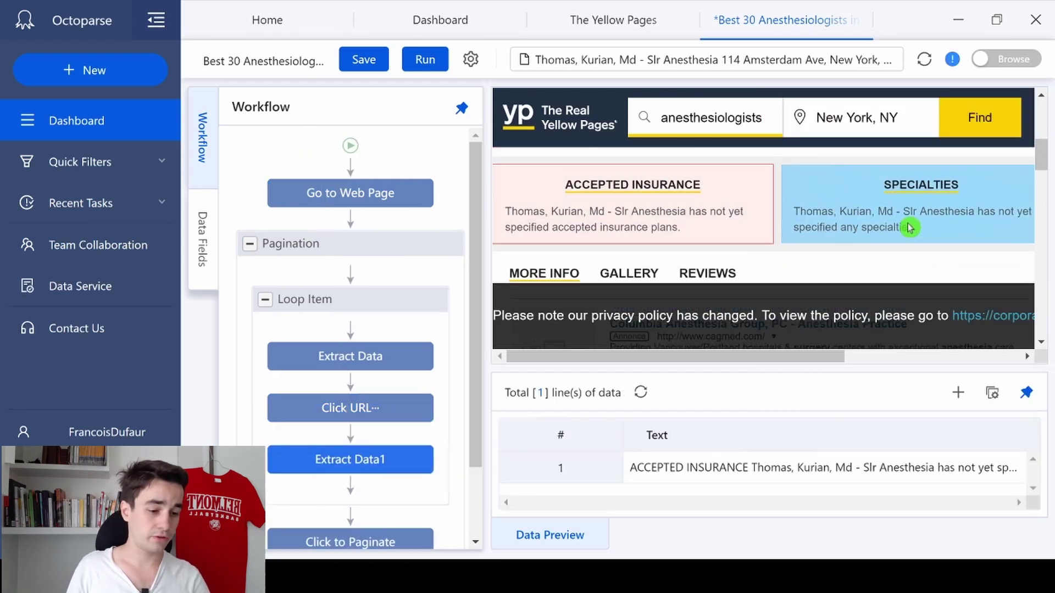
click(853, 172)
drag(896, 123, 358, 108)
click(333, 216)
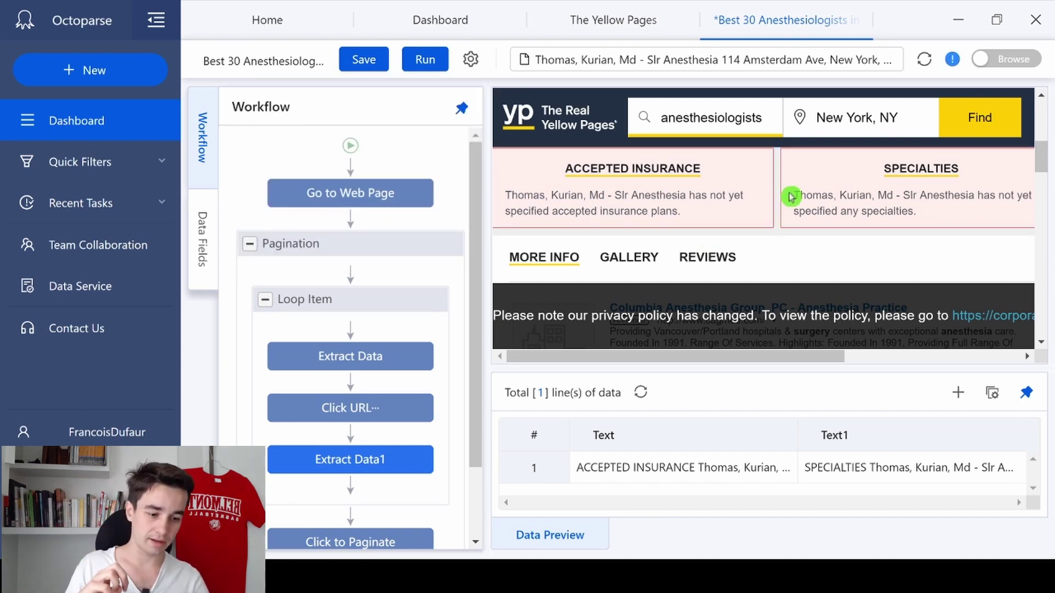
scroll(790, 196, down, 5)
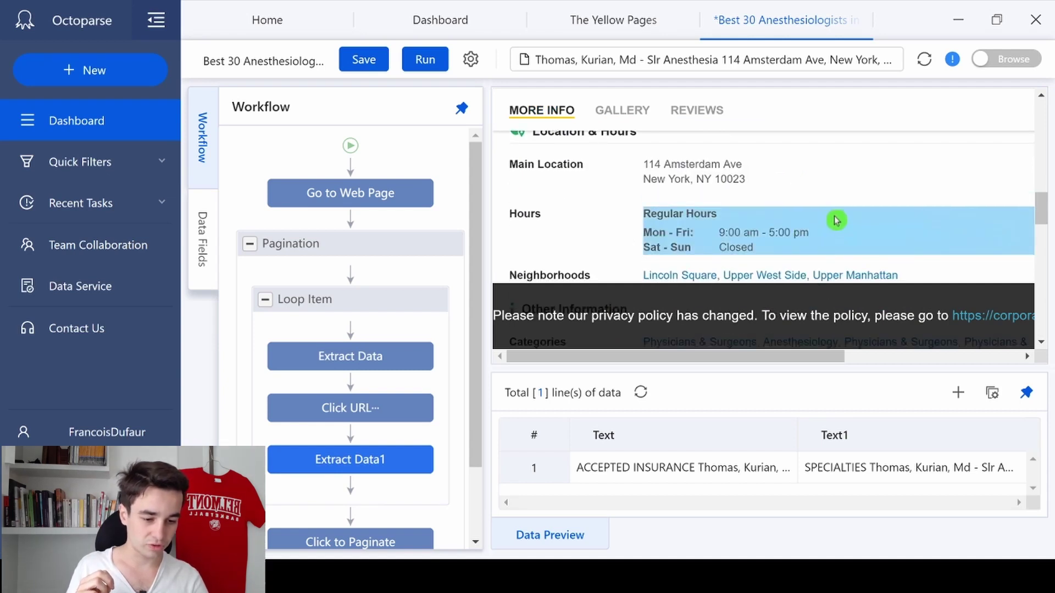
click(839, 224)
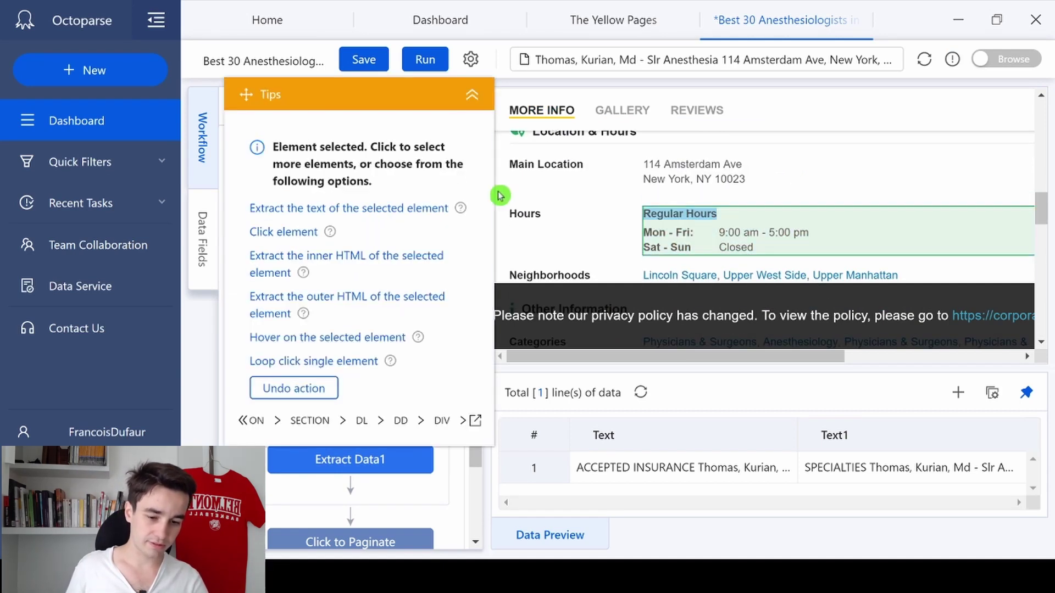
click(376, 209)
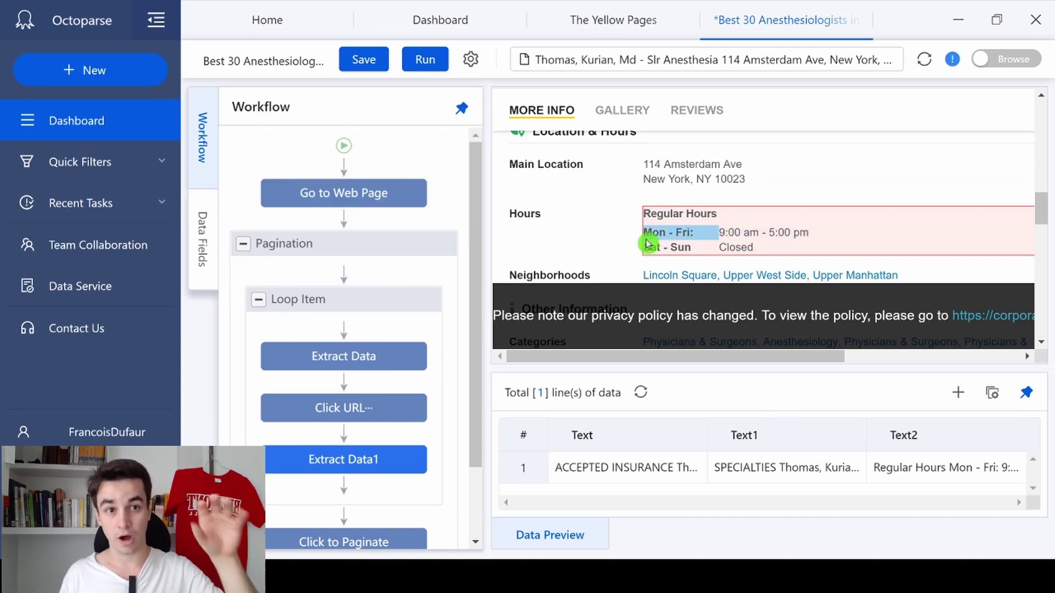
In Extract Data1 settings, add a Page URL field, name it Page_URL, and apply
mouse_move(608, 443)
mouse_move(413, 464)
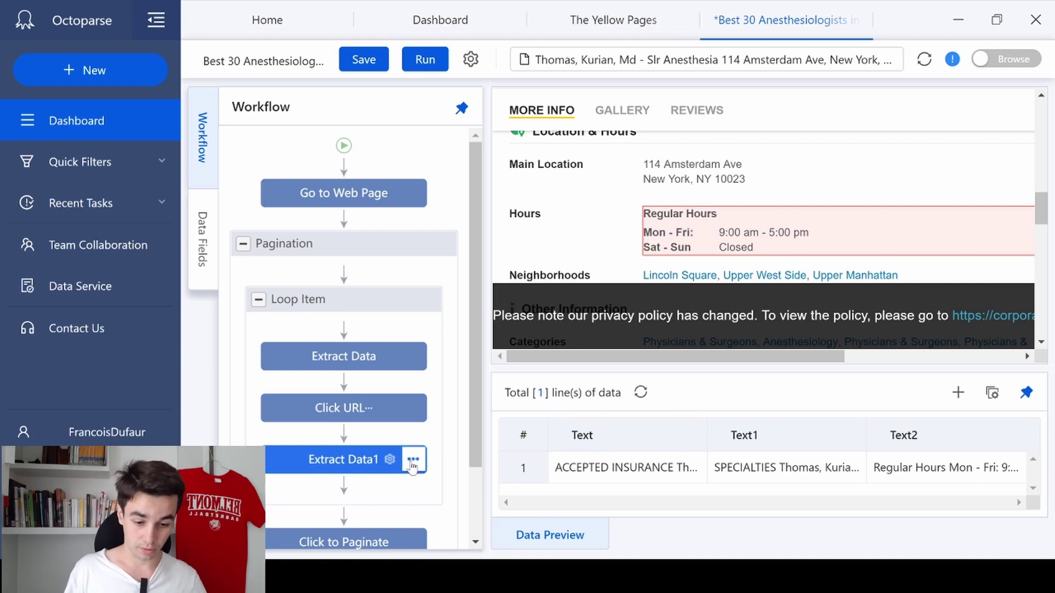
click(391, 460)
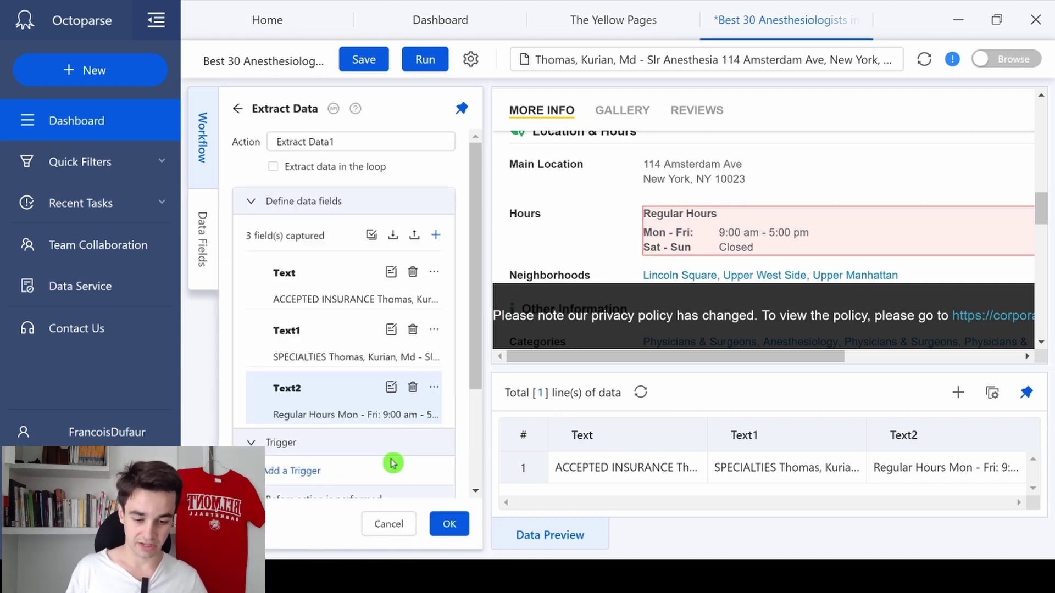
click(436, 236)
mouse_move(379, 317)
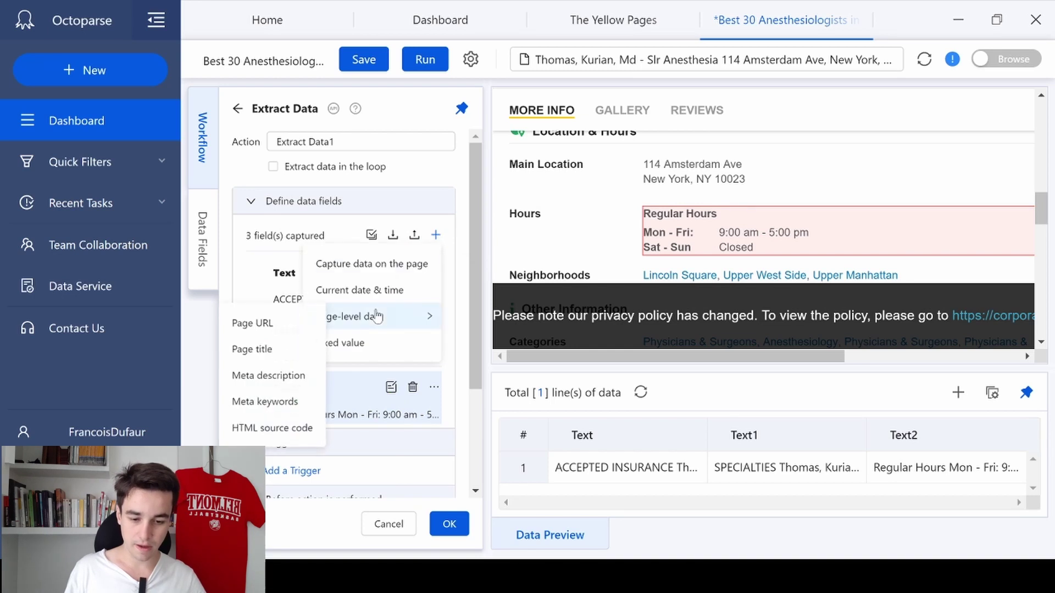
click(274, 328)
scroll(329, 385, down, 2)
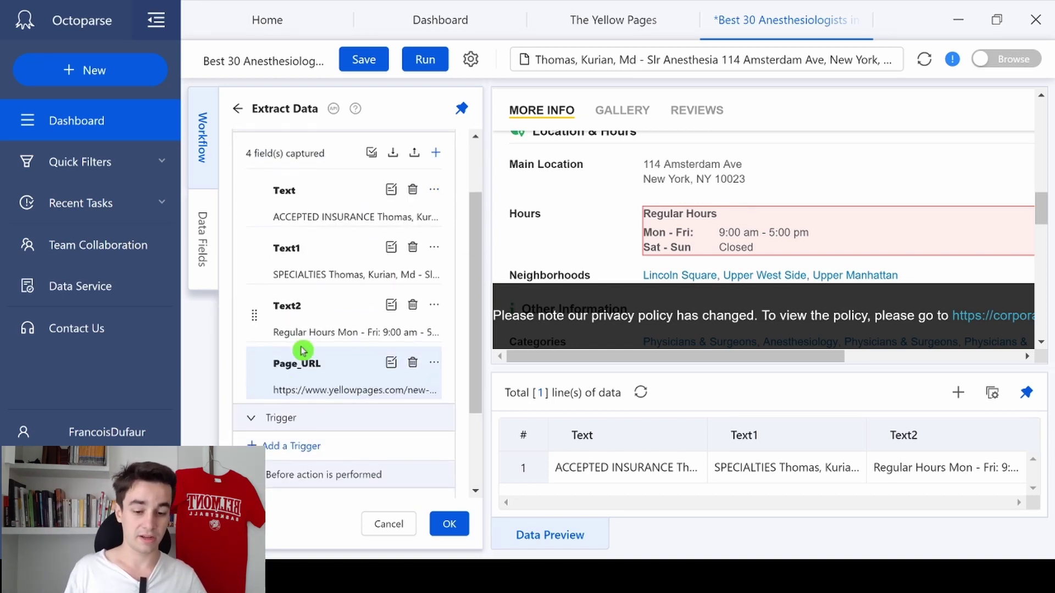
click(275, 362)
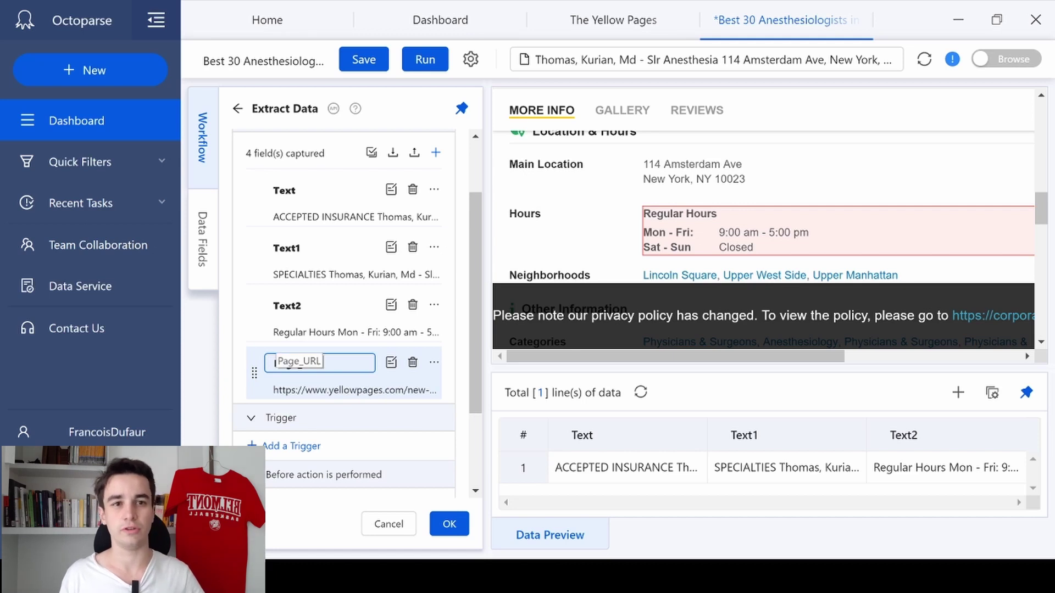
key(Return)
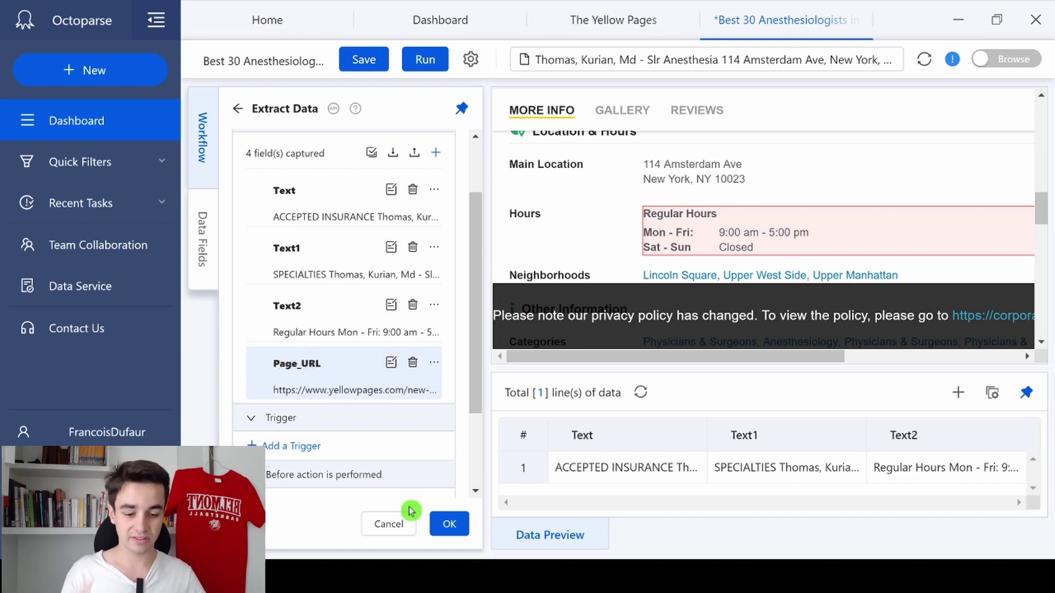
click(449, 524)
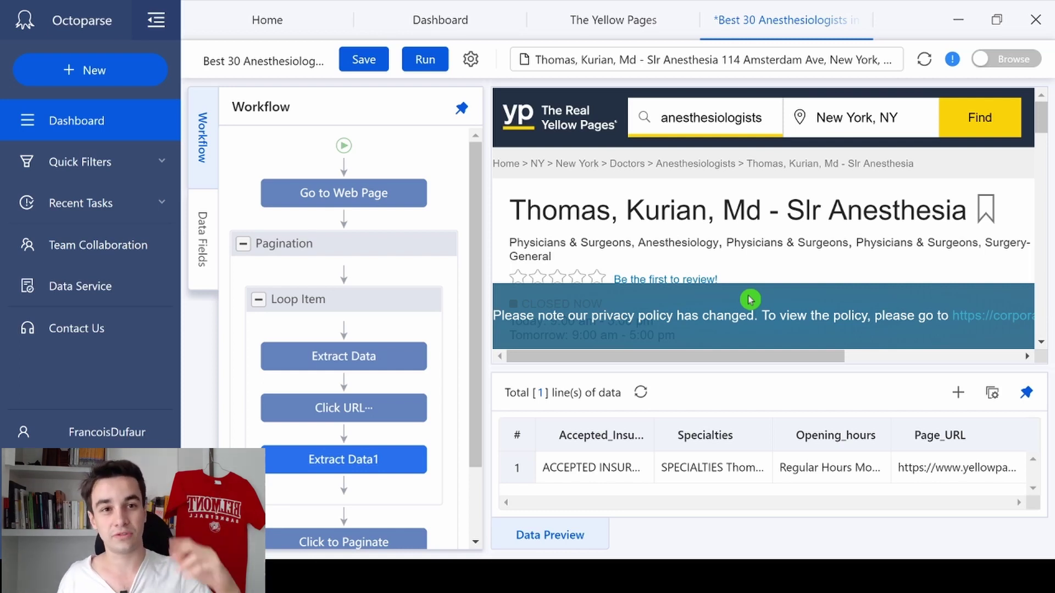
Make the detail-page Extract Data step wait 5s before running
mouse_move(385, 461)
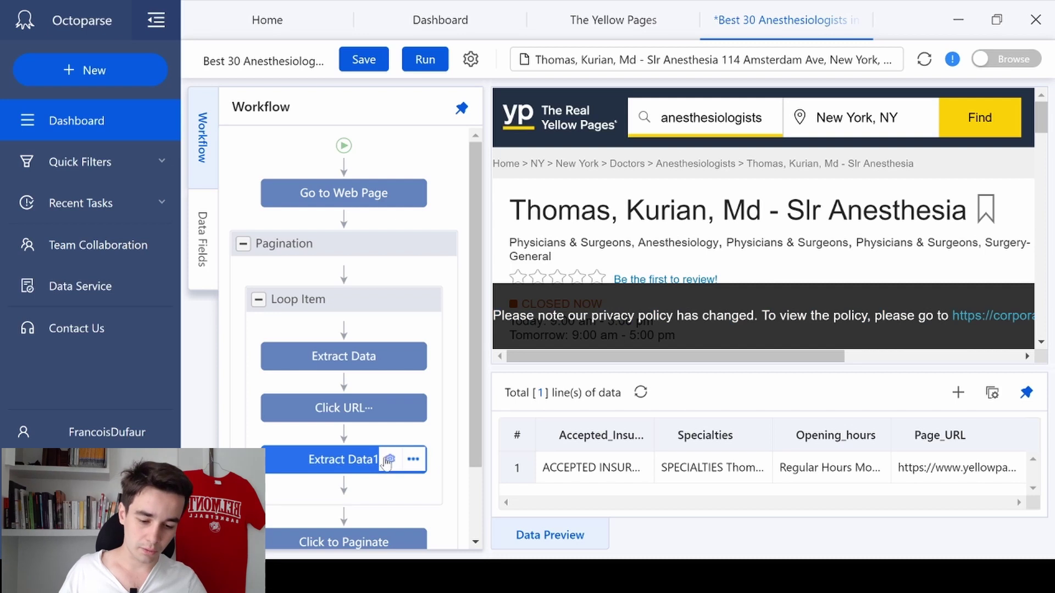
click(389, 460)
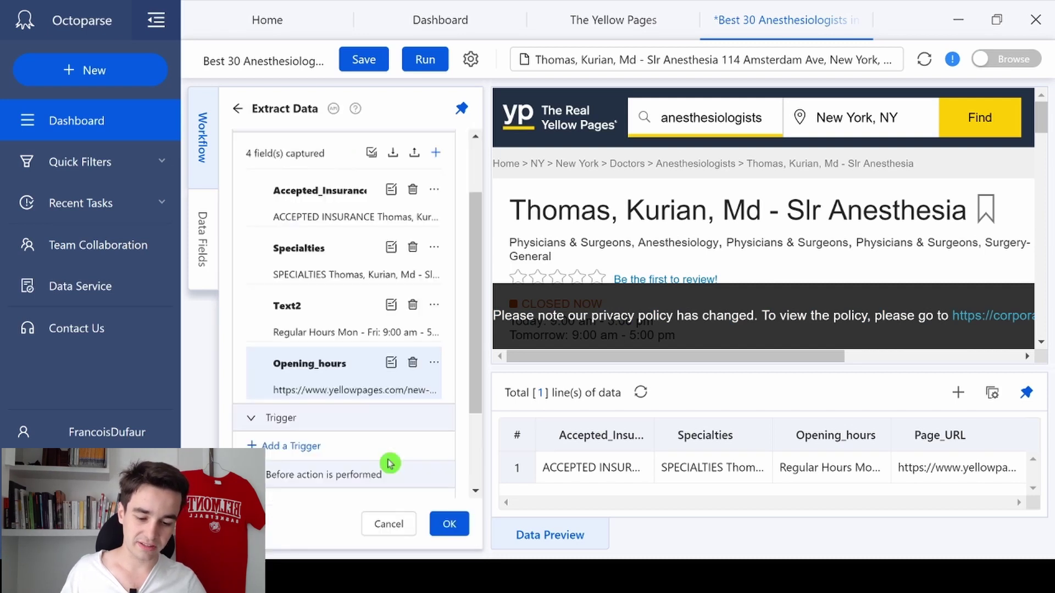
scroll(379, 351, down, 3)
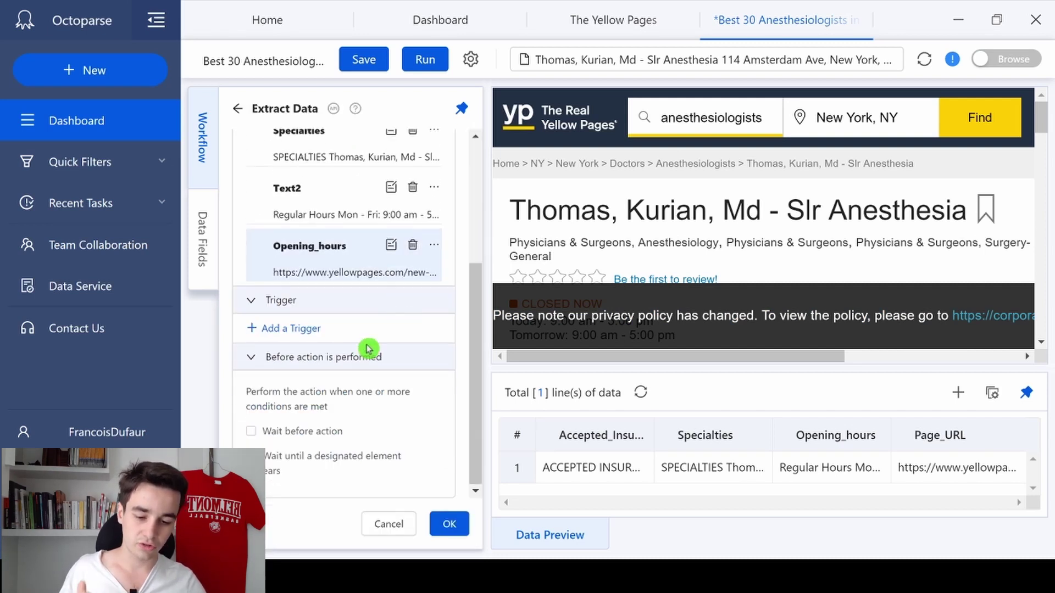
click(284, 432)
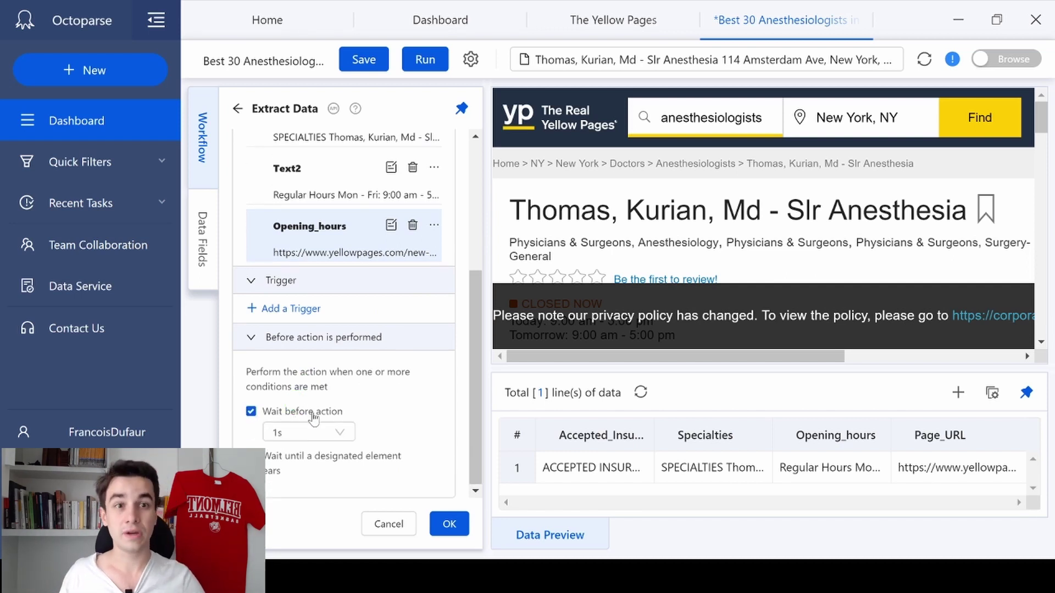
click(312, 431)
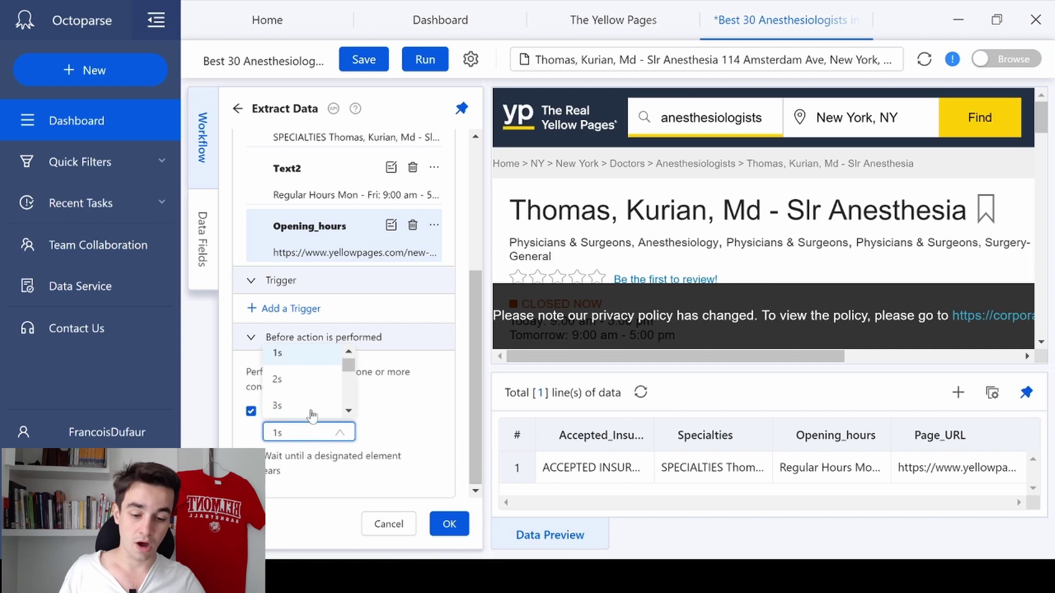
click(306, 384)
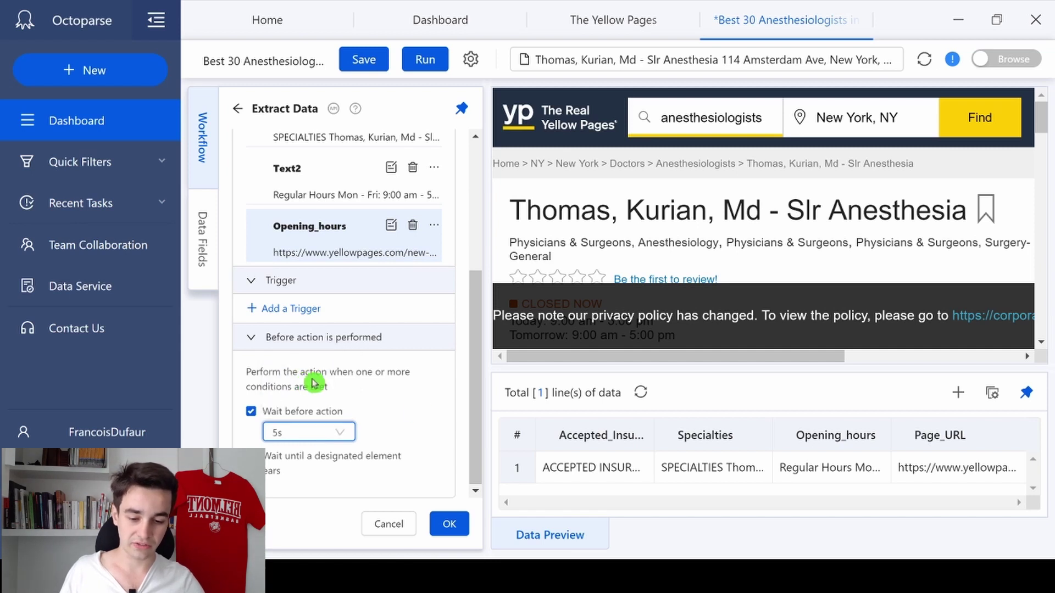
click(449, 524)
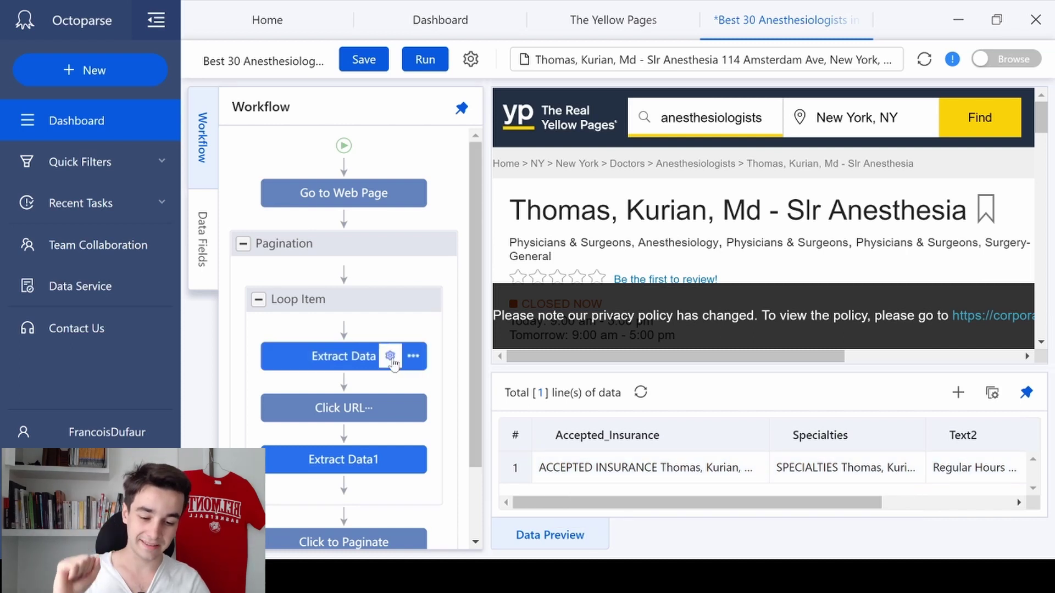
Give the listing Extract Data step the same 5s wait before action
click(390, 358)
scroll(365, 357, down, 5)
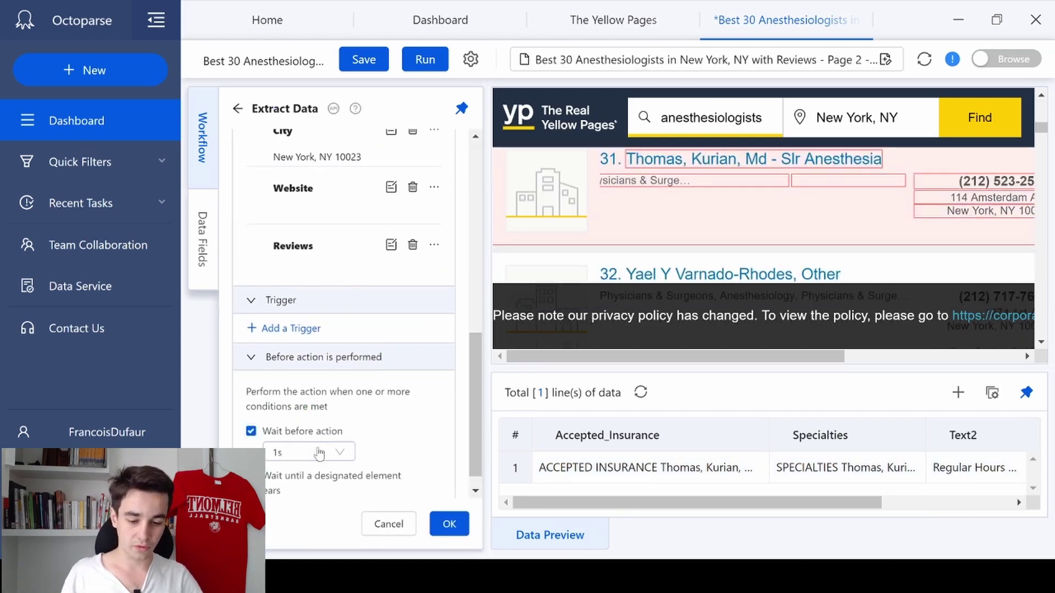
click(319, 453)
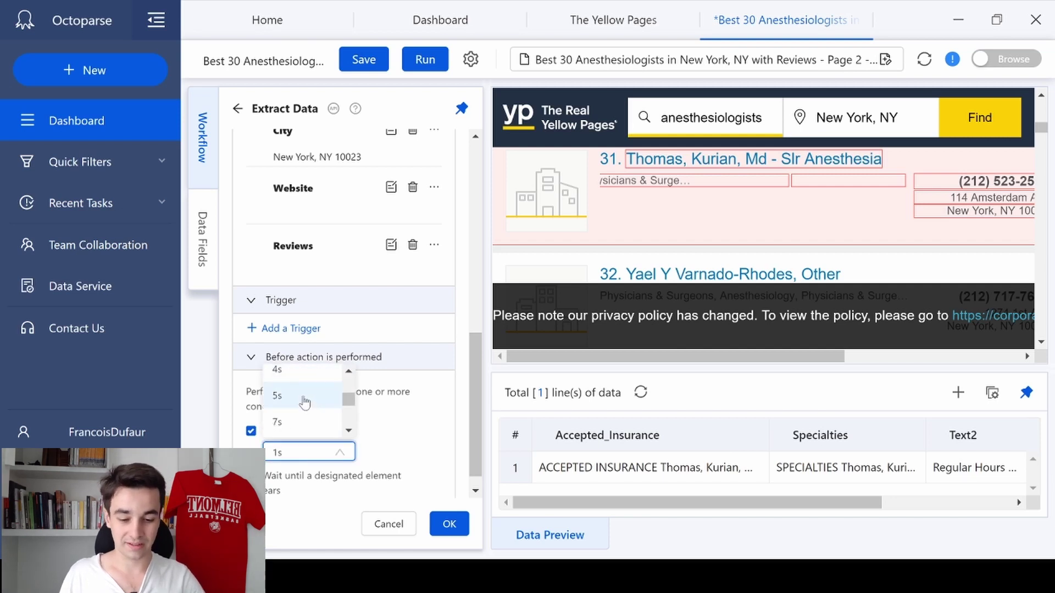
click(449, 522)
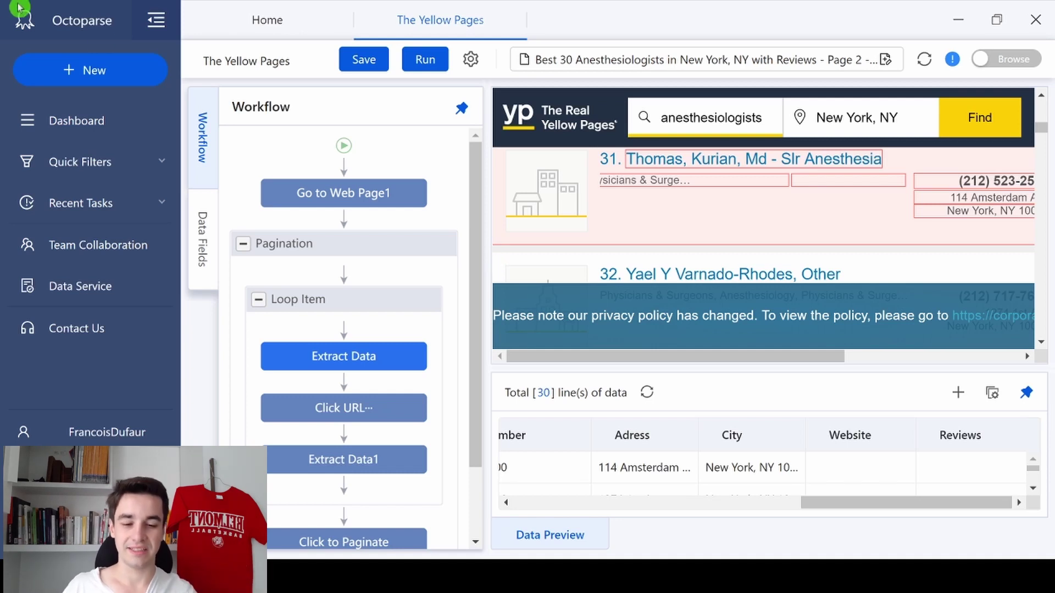
Save the task, run it on this device, and export the 779 lines as Excel (xlsx)
click(363, 61)
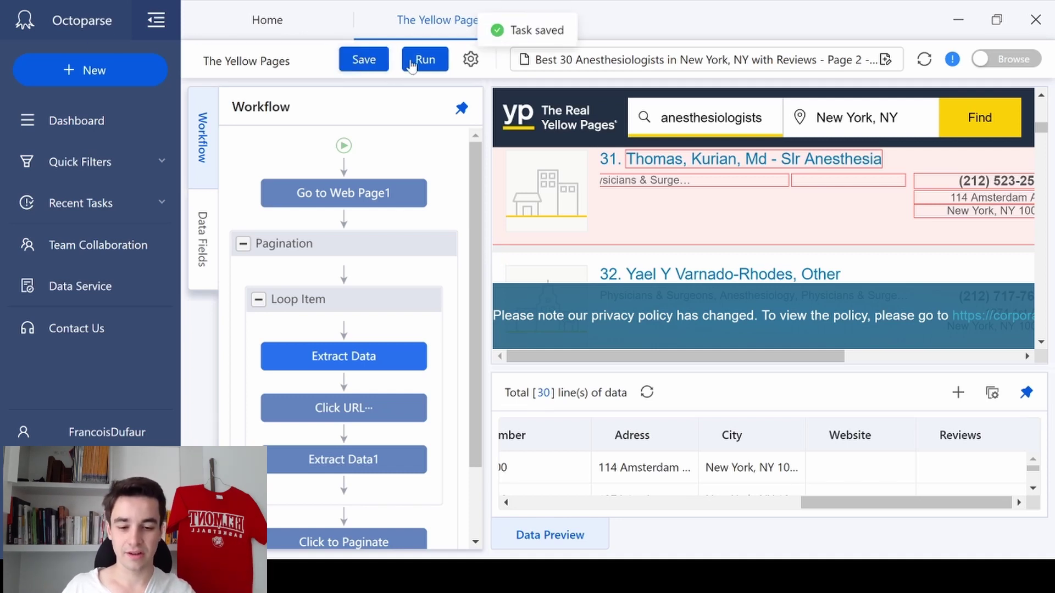
click(413, 61)
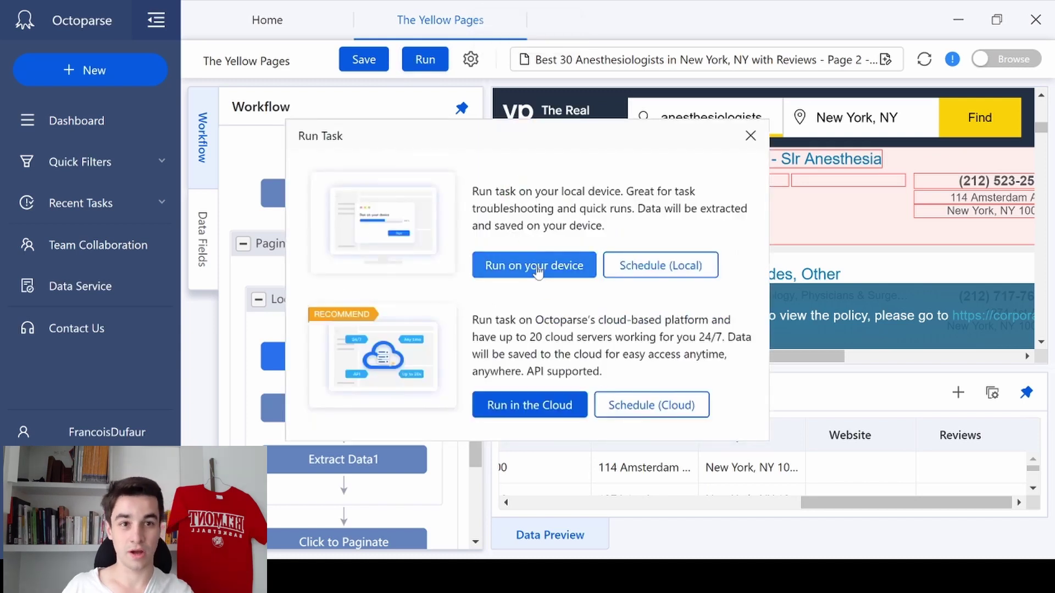
click(537, 269)
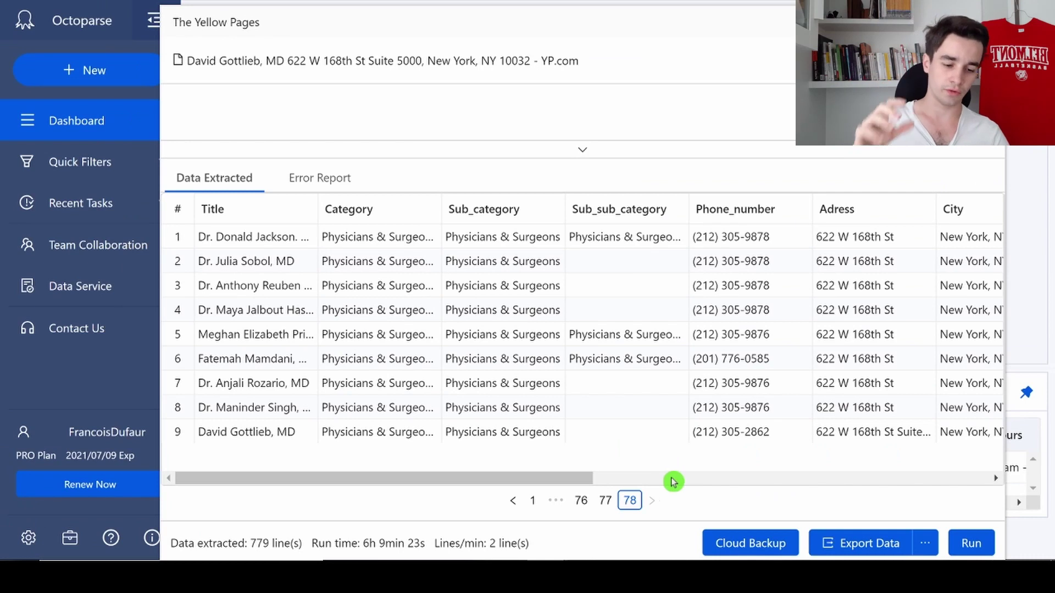
click(867, 549)
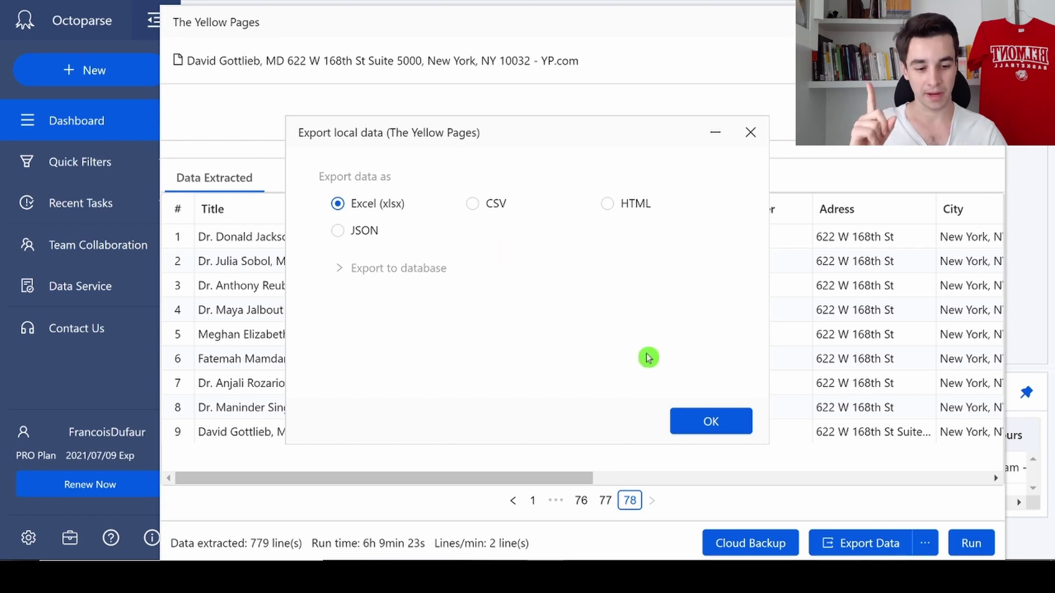
click(688, 420)
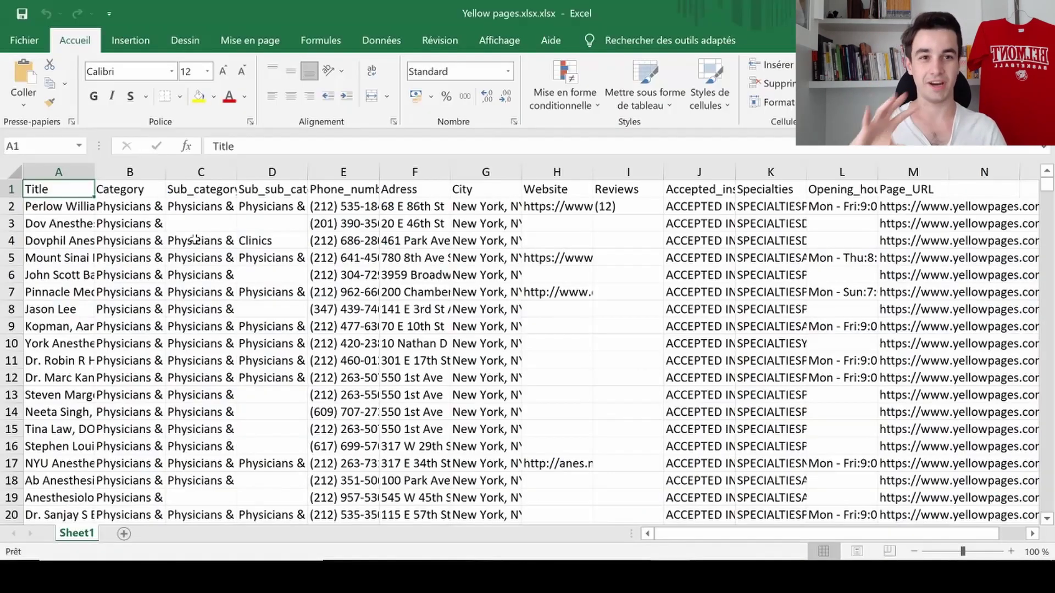